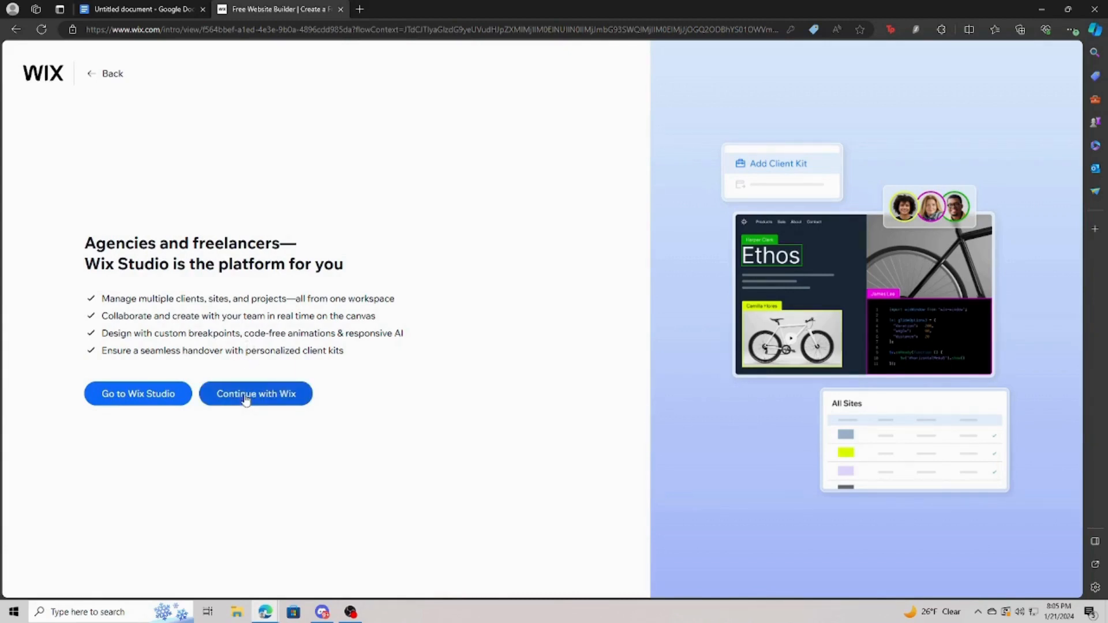
Step: Continue with Wix instead of Wix Studio and start the AI site setup chat
click(246, 397)
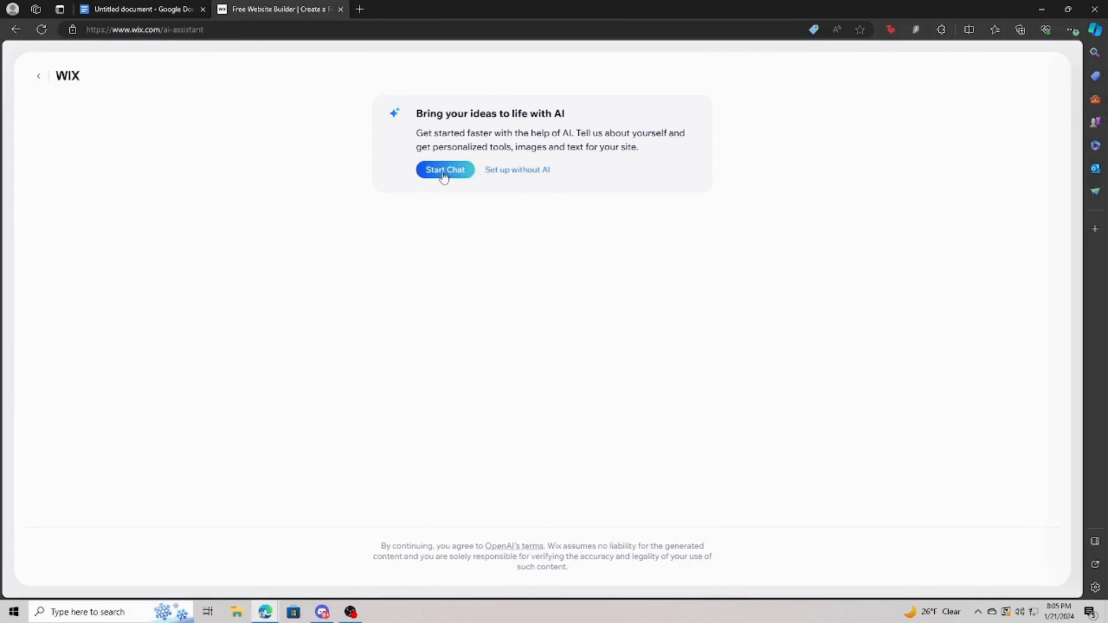
click(444, 173)
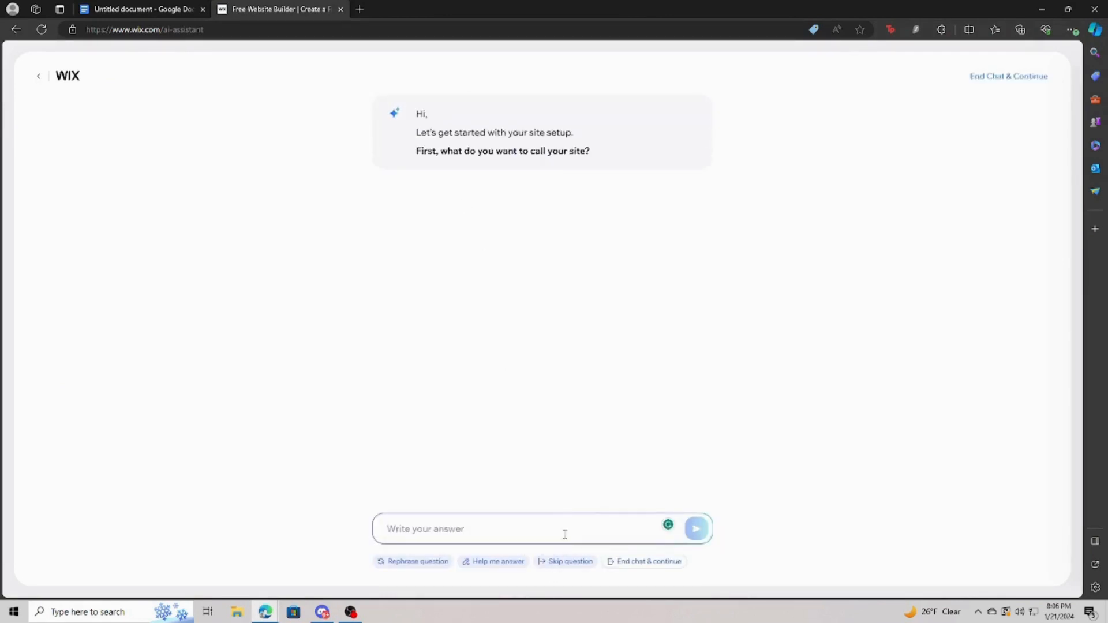
text(ha)
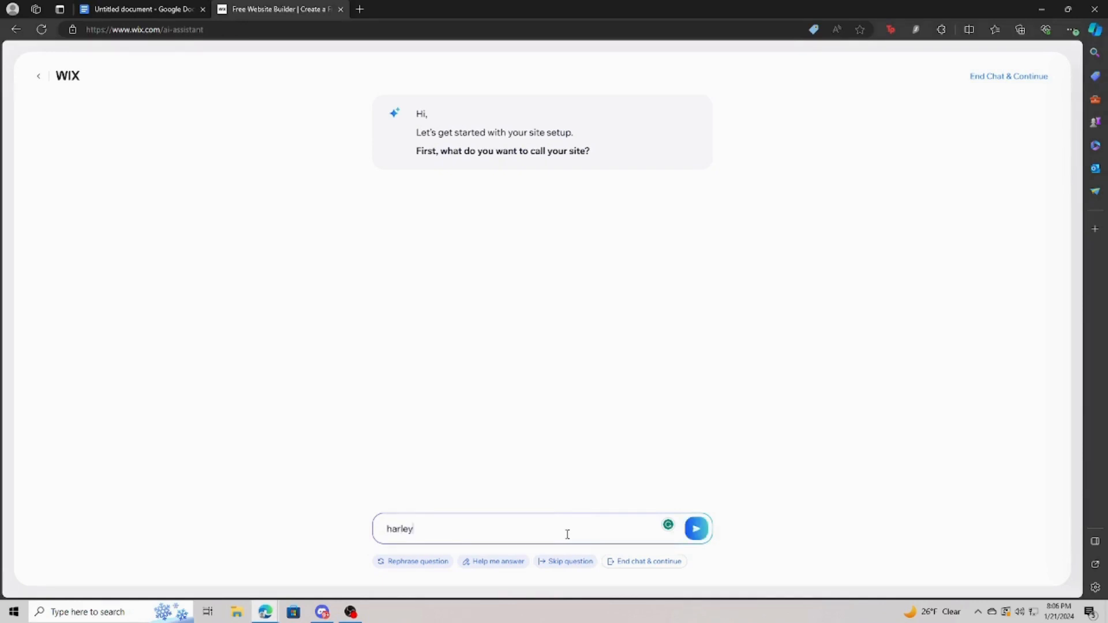
text(rley-s)
key(BackSpace)
key(BackSpace)
key(BackSpace)
key(BackSpace)
key(BackSpace)
key(BackSpace)
key(BackSpace)
key(BackSpace)
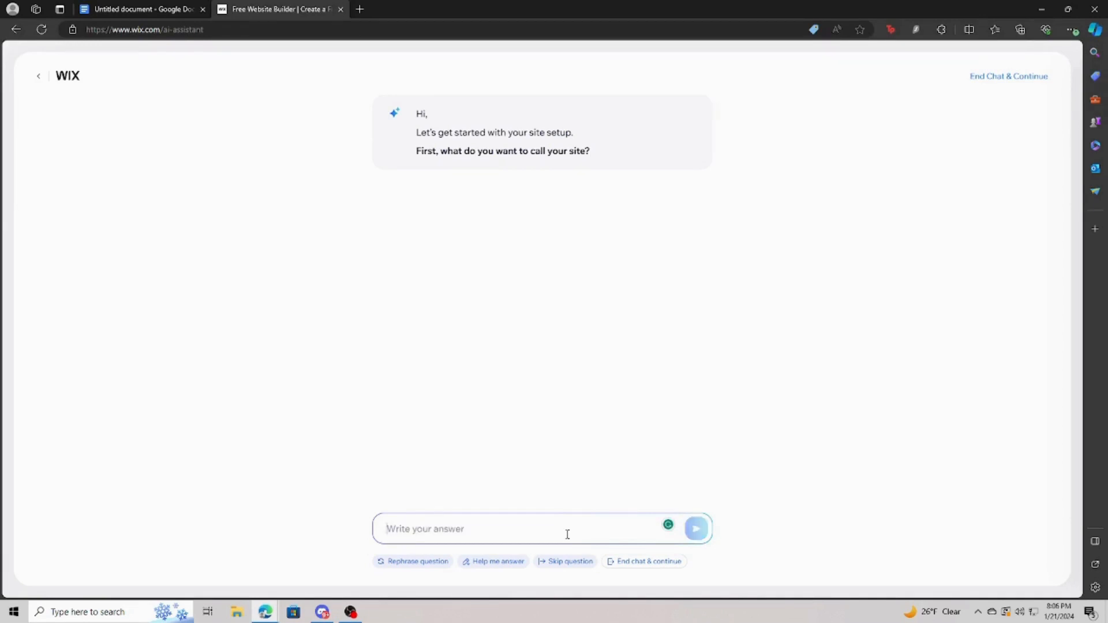
Step: Answer the site name question with "harleys-huddle-marketing-in-motion.com"
text(harleys-hudd)
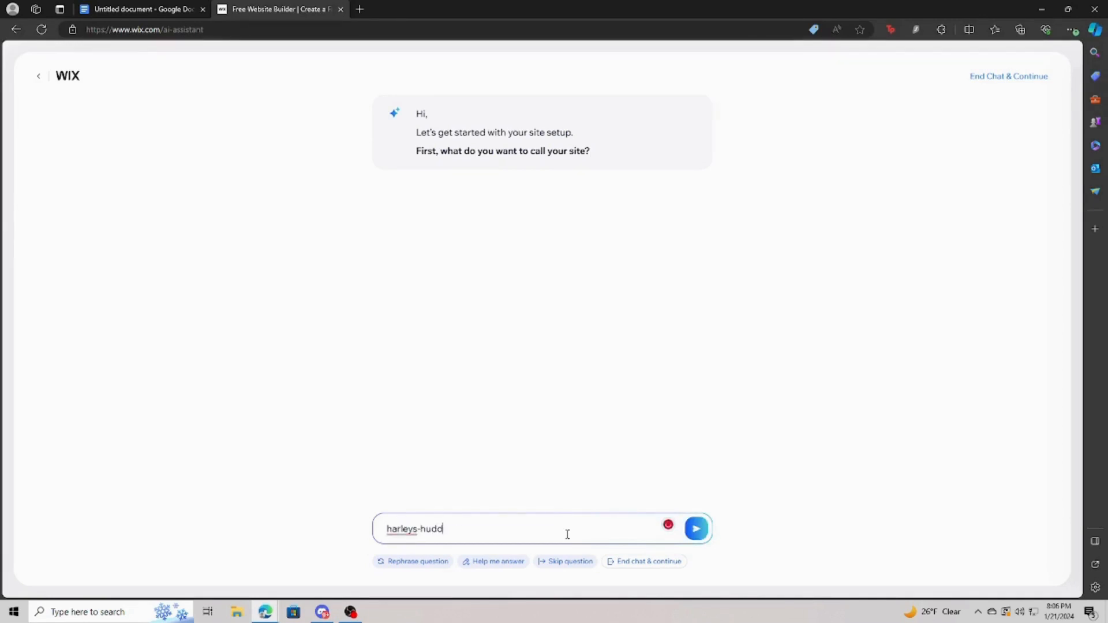
text(le-marketing-in-motion.com)
key(Return)
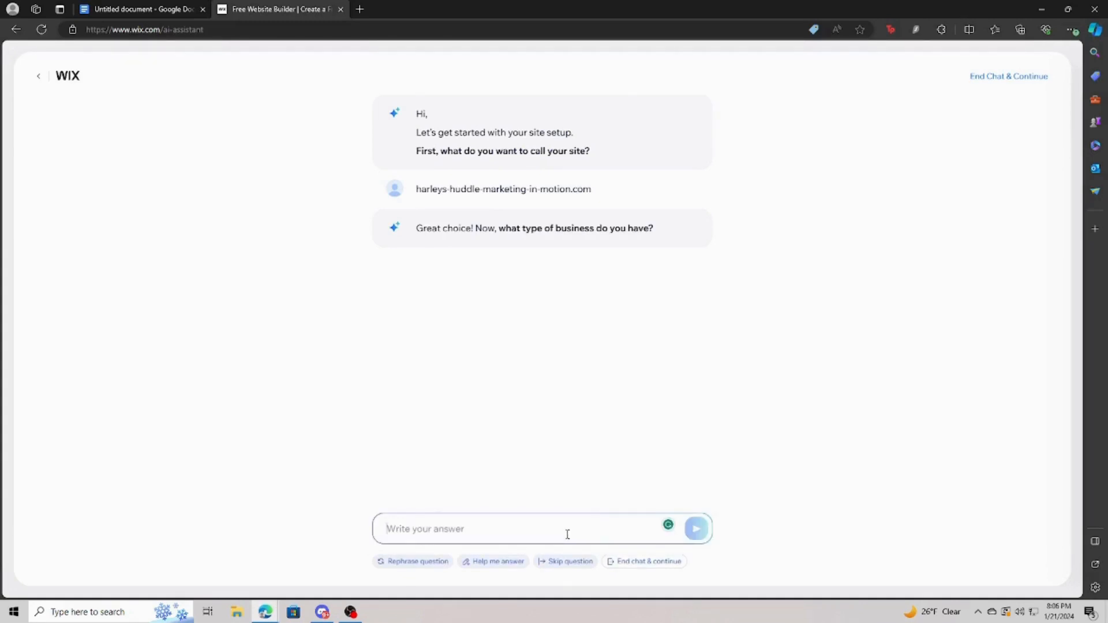
Step: Answer the business type question with "marketing podcast"
text(marketing poda)
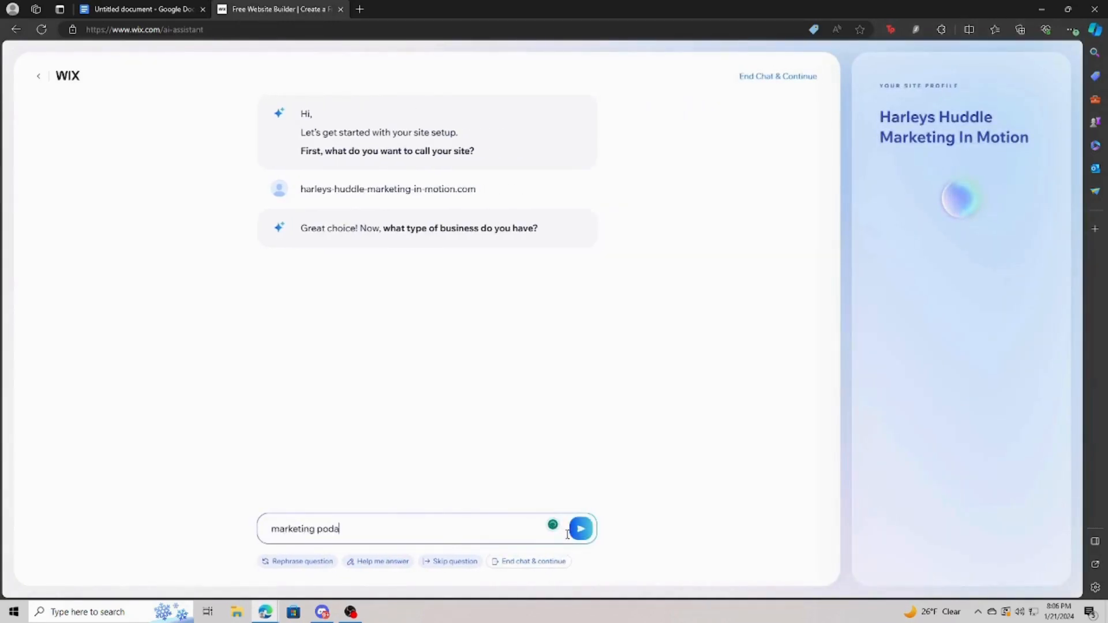
key(BackSpace)
text(cast)
key(Return)
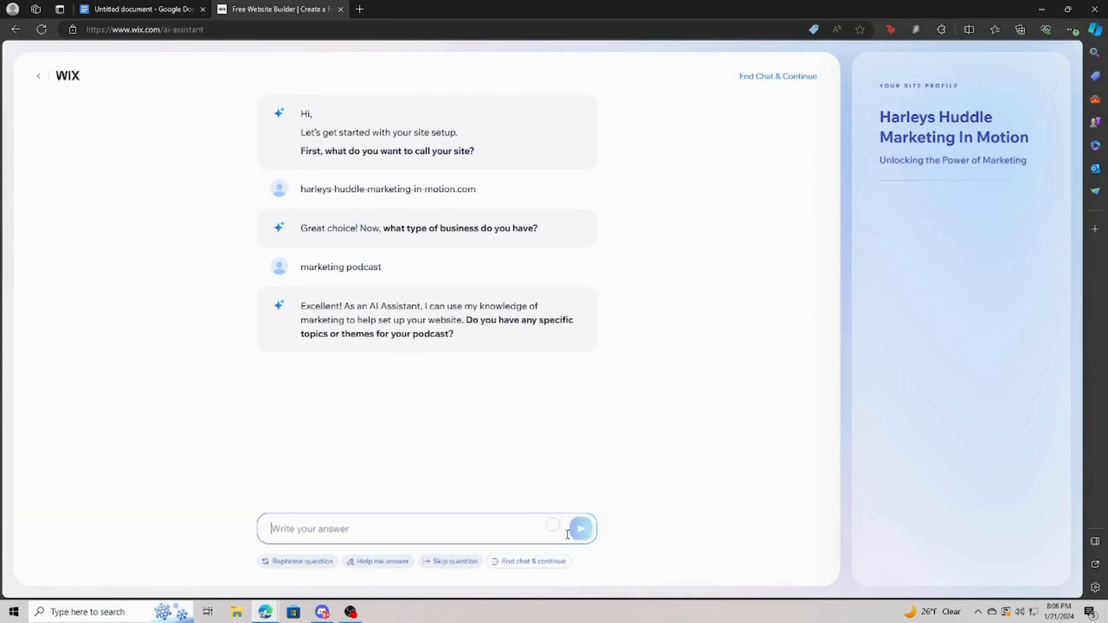
Step: Answer the podcast topics question with "innovative marketing strategies"
text(ma)
key(BackSpace)
key(BackSpace)
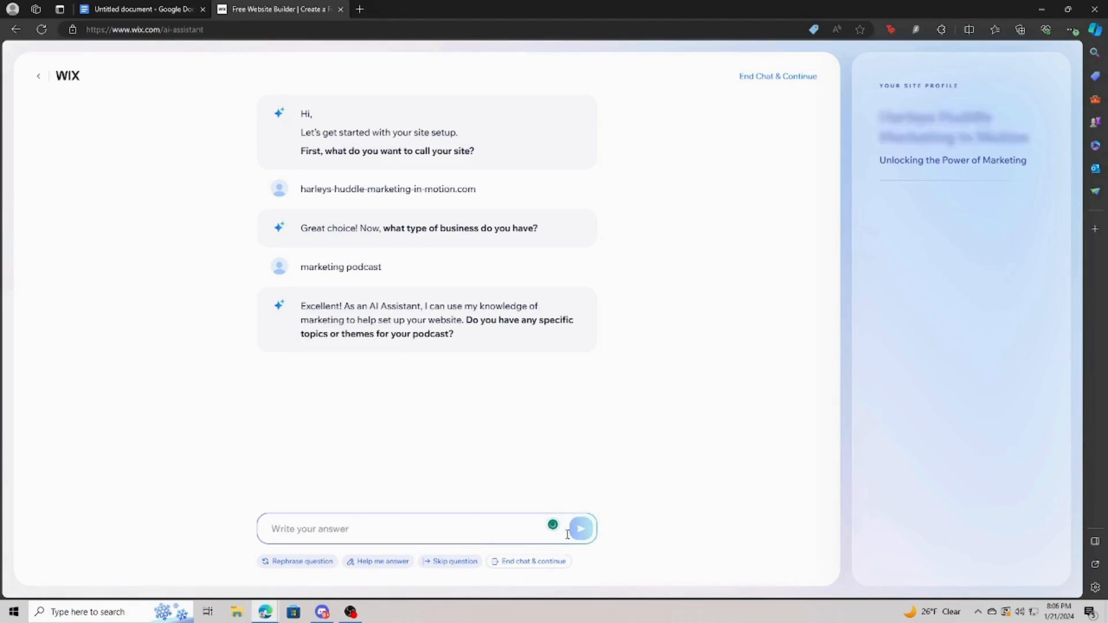
text(innovative marketing)
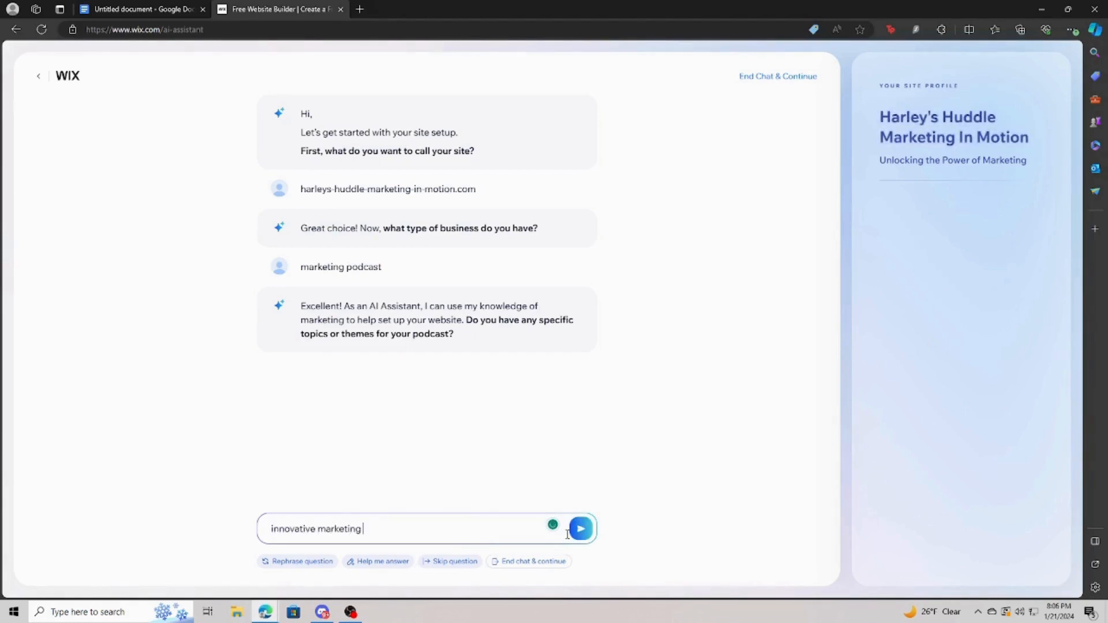
text( strategies)
key(Return)
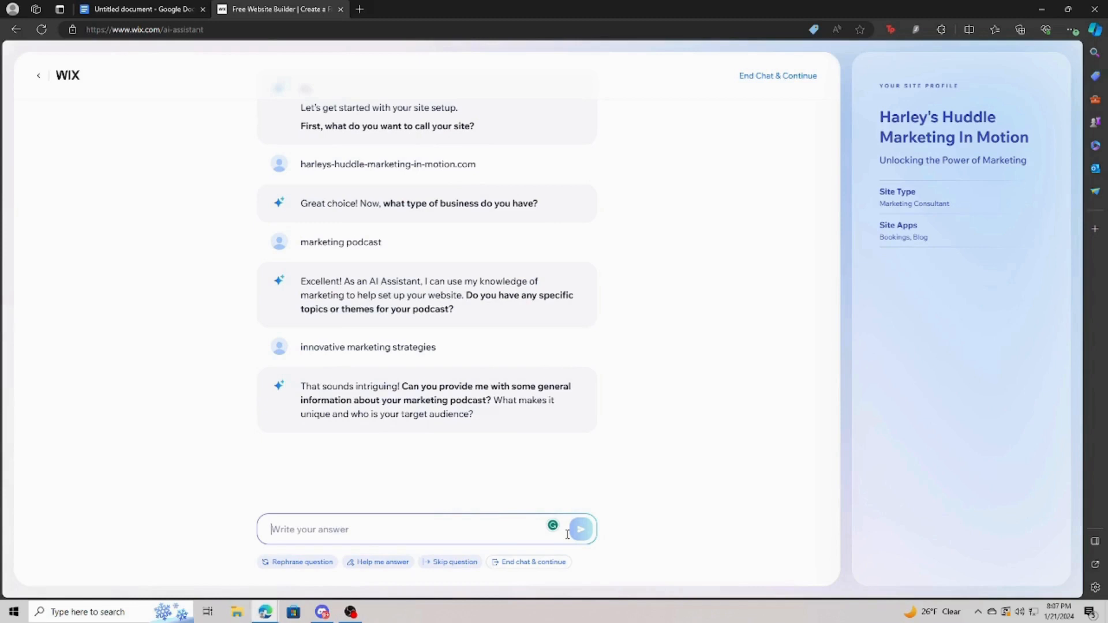
Step: Describe the target audience as personal brands or business owners with varied marketing knowledge, unsure where to start or how to include innovative strategies
text(Target audie)
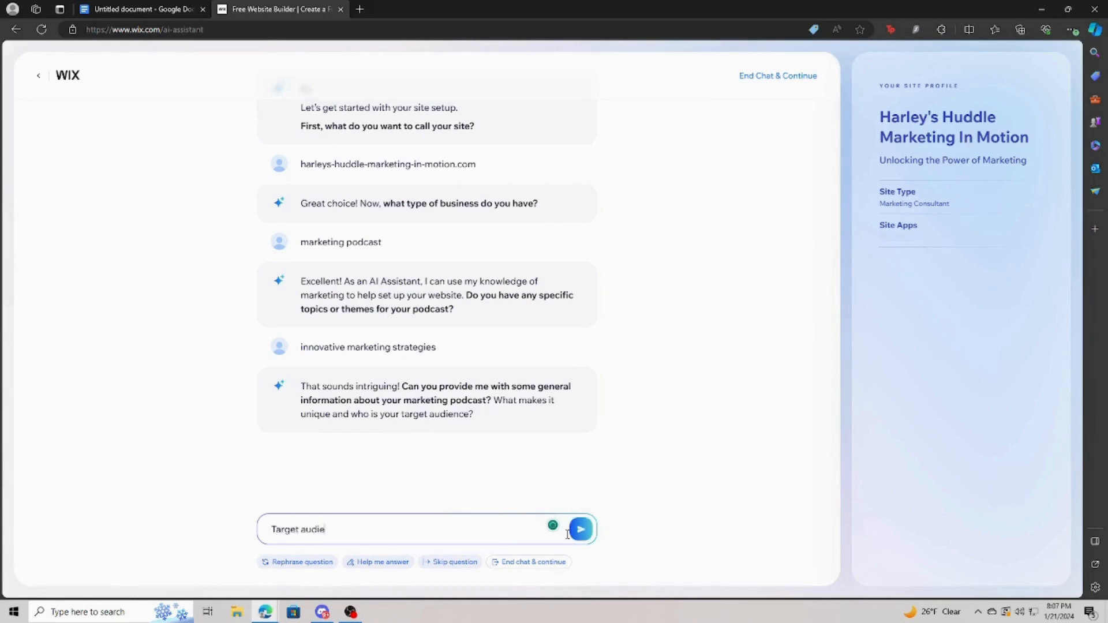
text(nce is personal brands or bus)
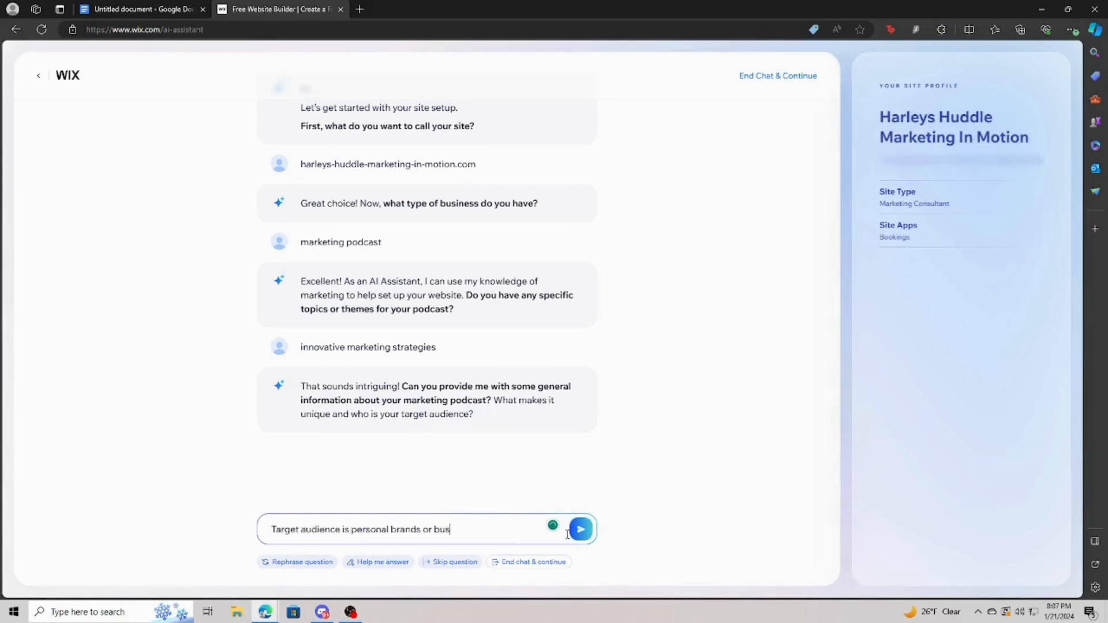
text(iness owners with a range of marketing knowledge, but may)
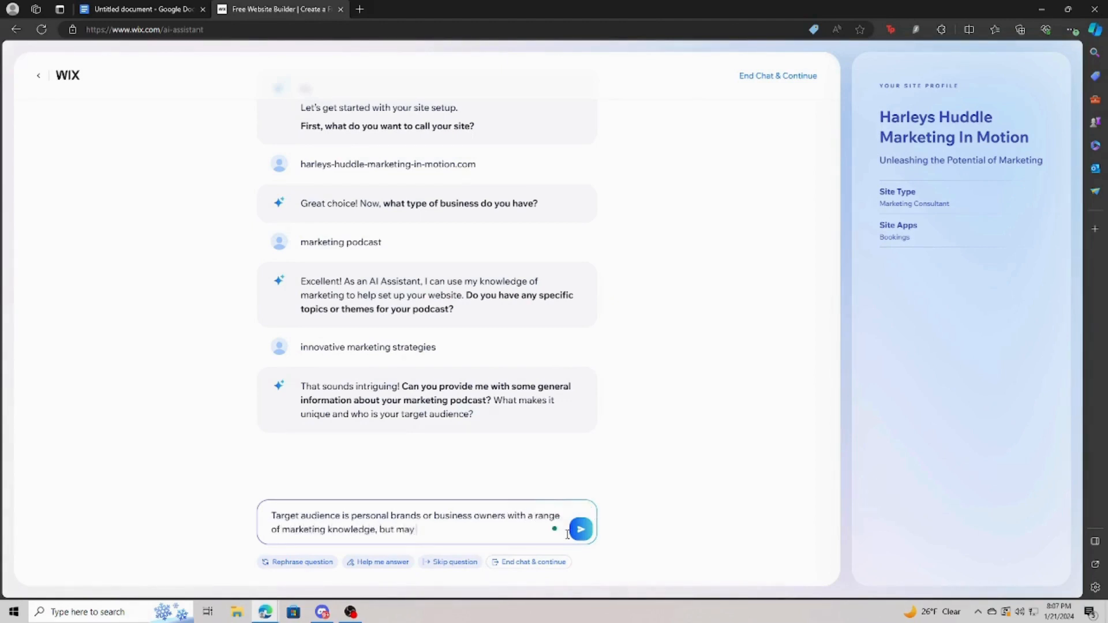
text(now whweere to start with strategy or)
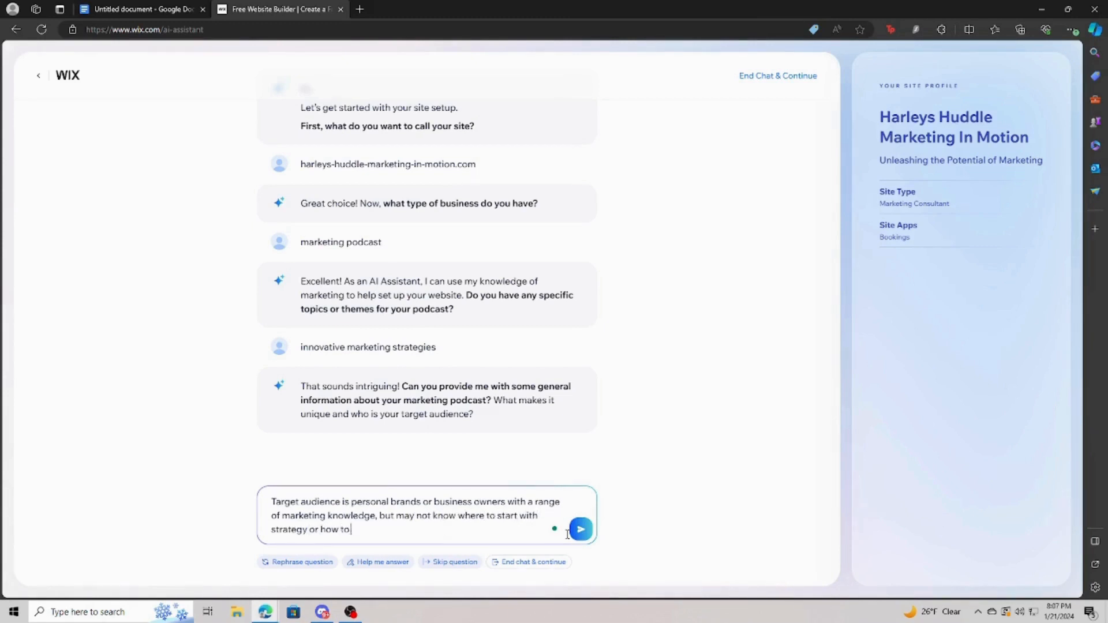
text( how to include innovative strategies into t)
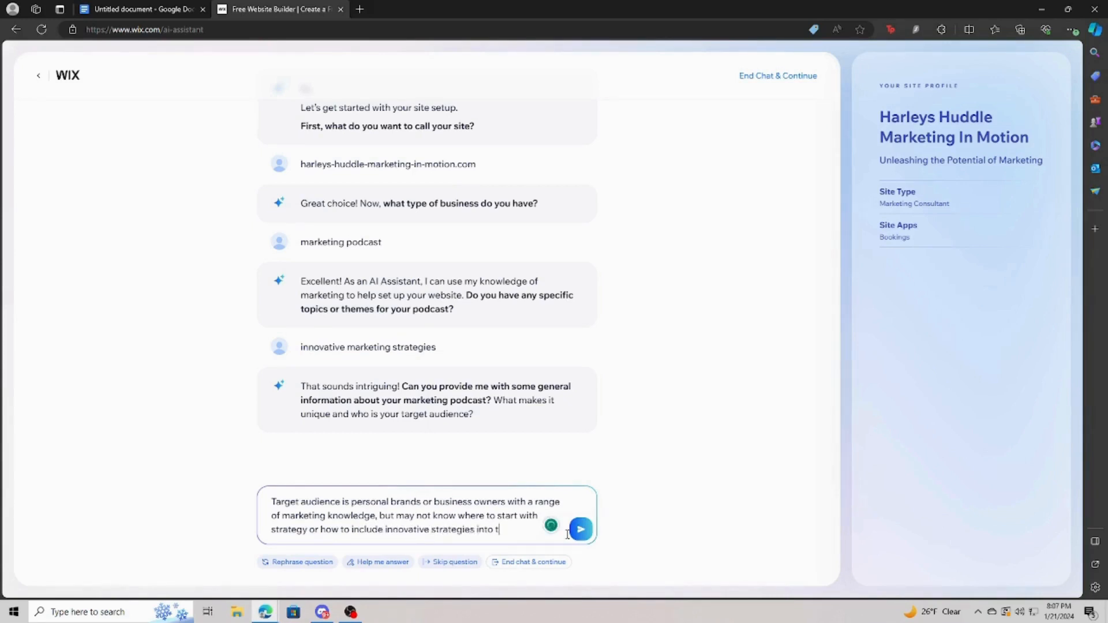
text(heir current marketing)
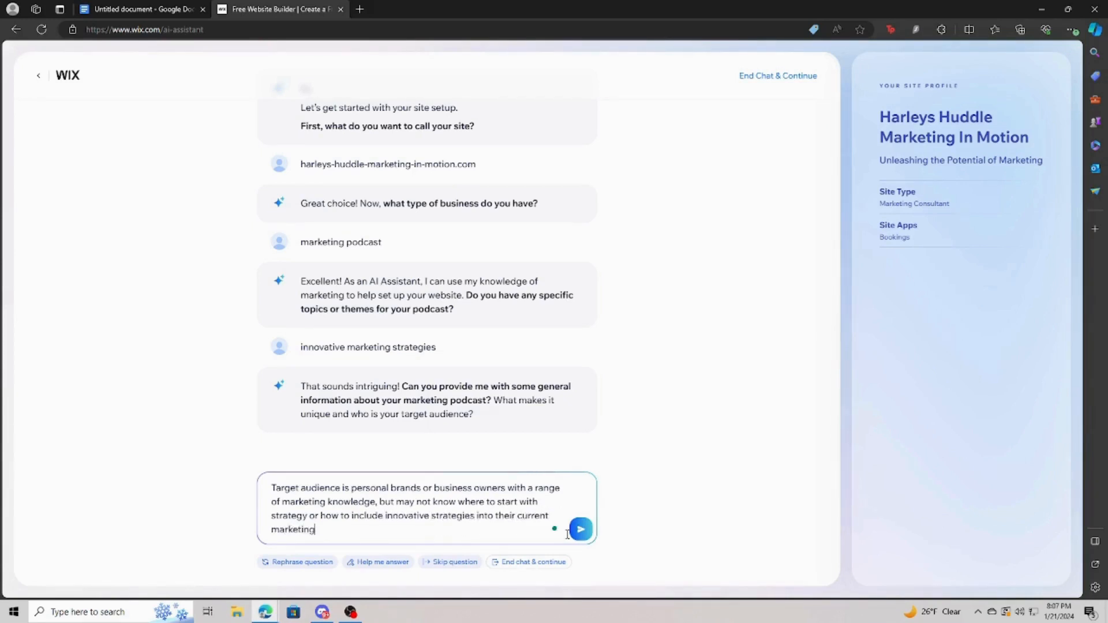
Step: Add that the podcast is unique for covering topics "from SEO to web design, market trends, how-to vidoes, etc." and send the answer
text( strategy. What is unique is that on)
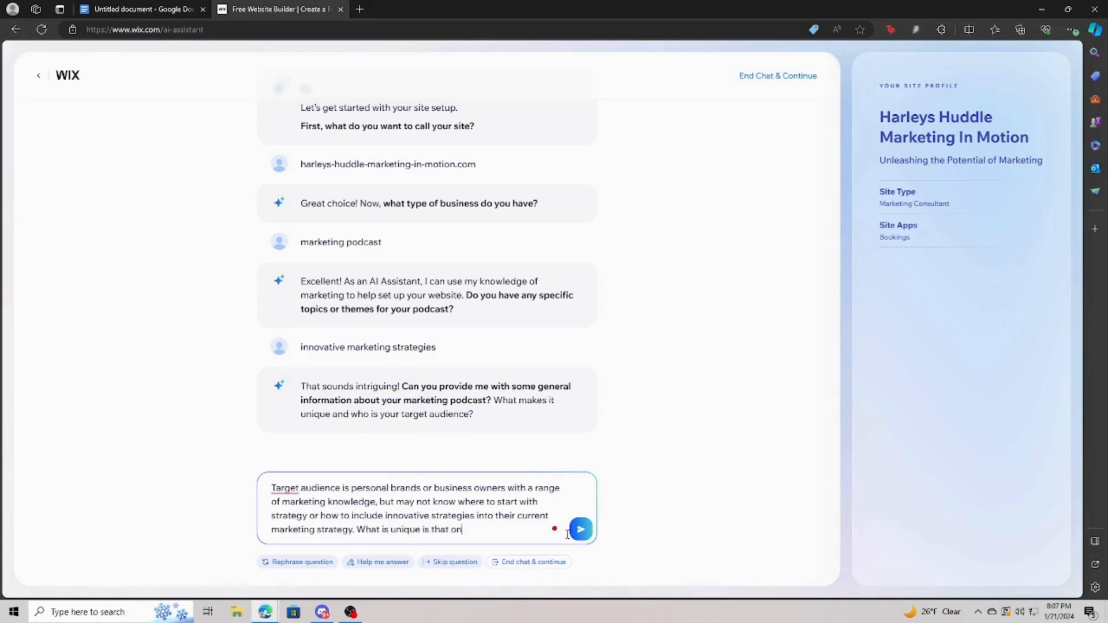
text( the podcast I cover a)
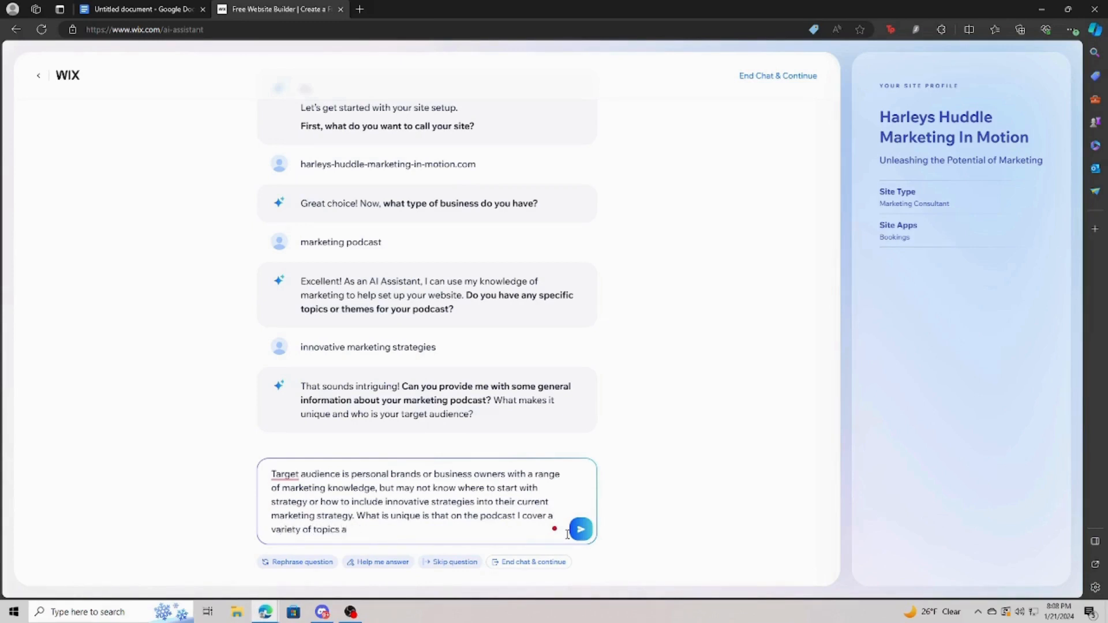
text(EO to websdesing, ma)
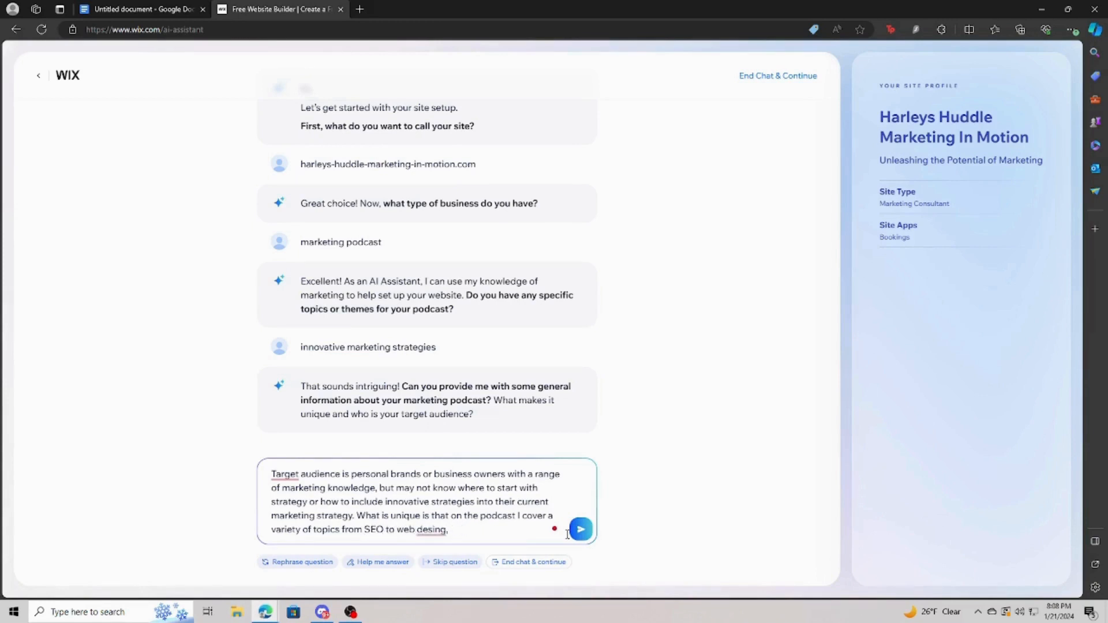
key(BackSpace)
key(BackSpace)
key(BackSpace)
text(gn, market trends, how-to vidoes, etc.)
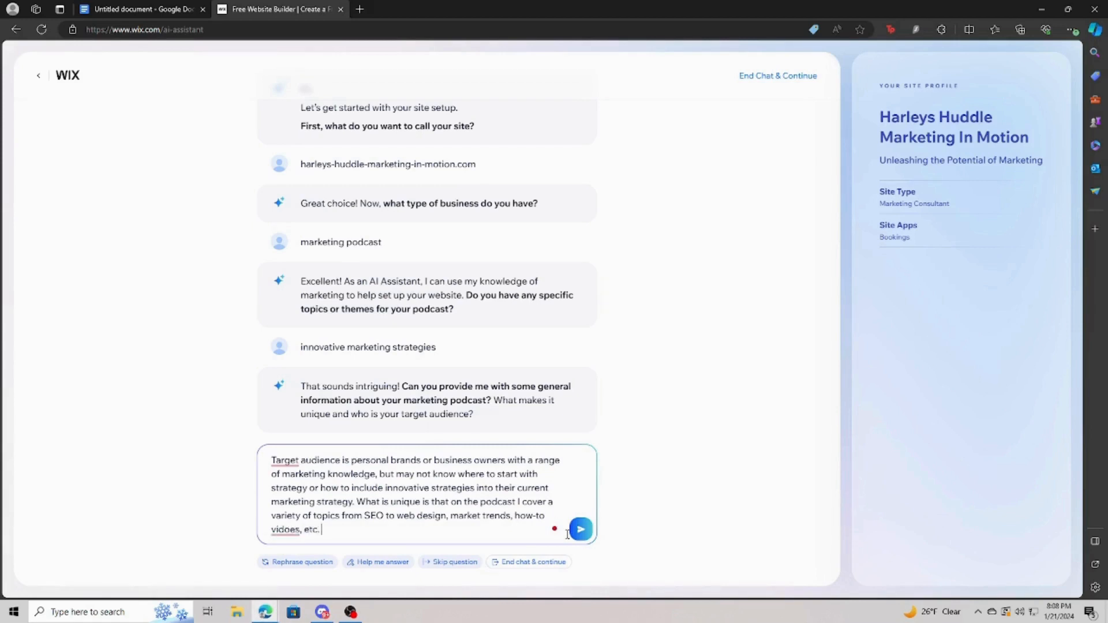
key(Return)
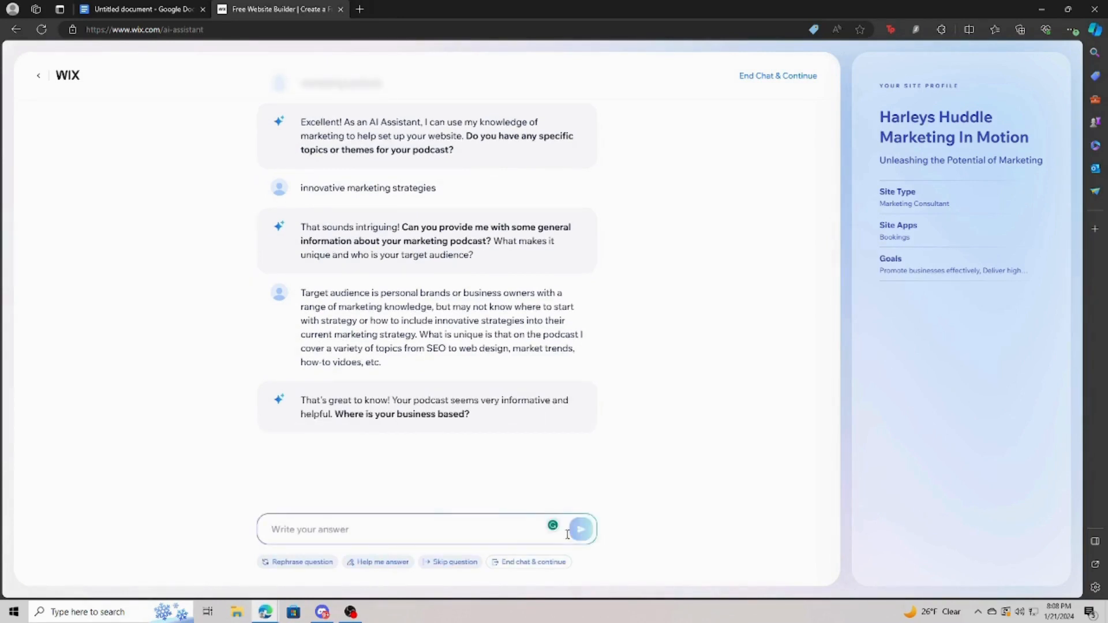
Step: Answer the business location with "Fully remote in the United States" and the additional information question with "nope"
text(Fully remote in the United States)
key(Return)
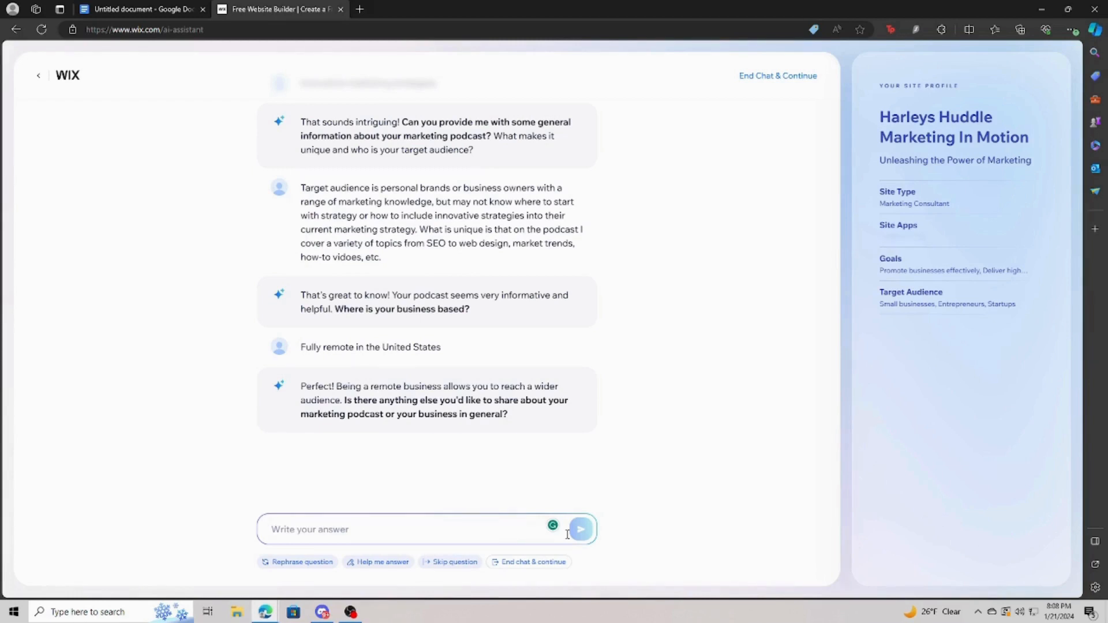
text(nopre)
key(BackSpace)
key(BackSpace)
text(e)
key(Return)
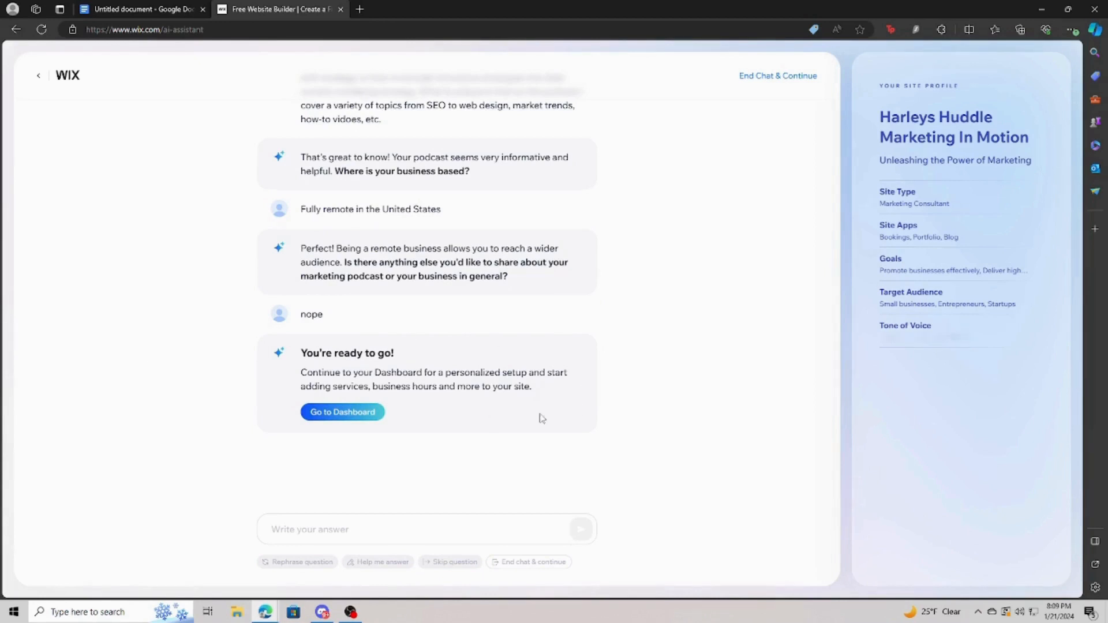
Step: Go to the site's dashboard and look through the suggested Marketing Consultant services
click(335, 412)
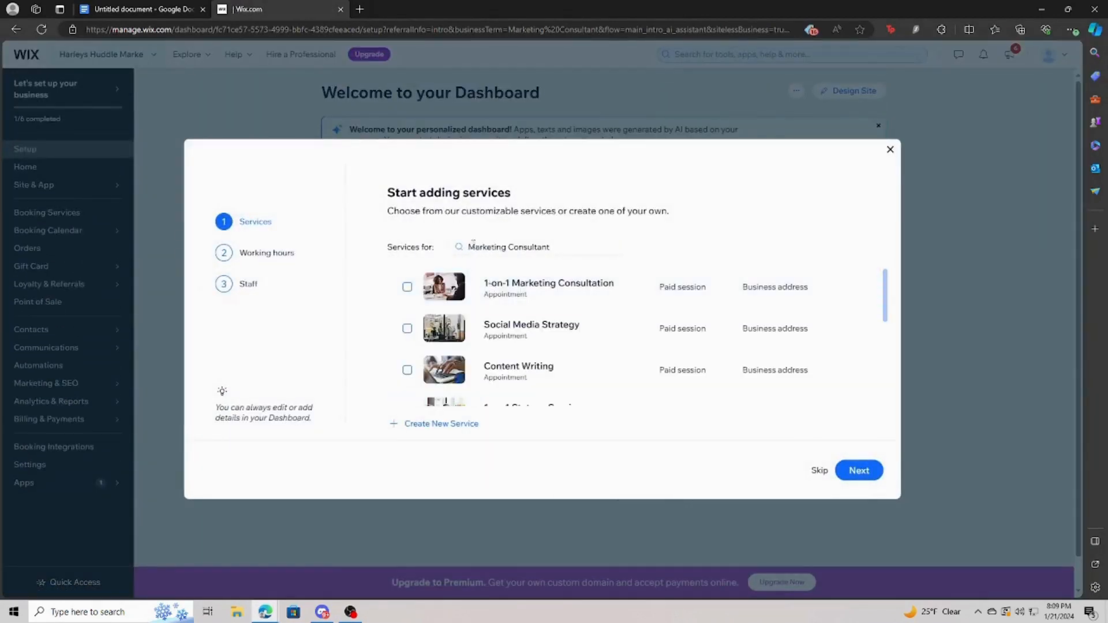
scroll(814, 289, down, 3)
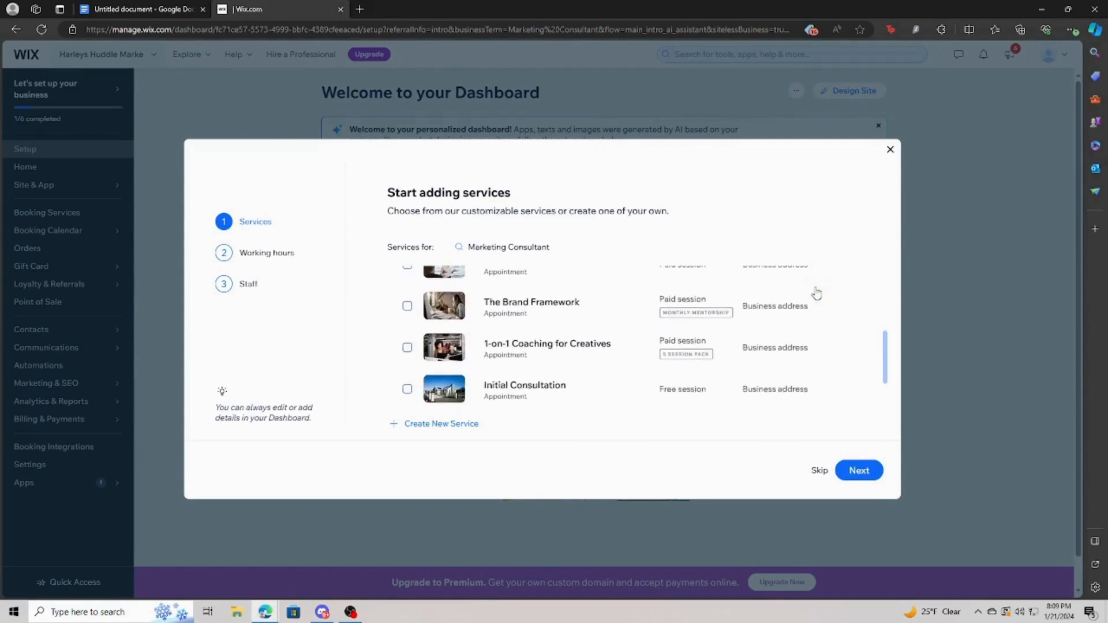
scroll(686, 299, down, 1)
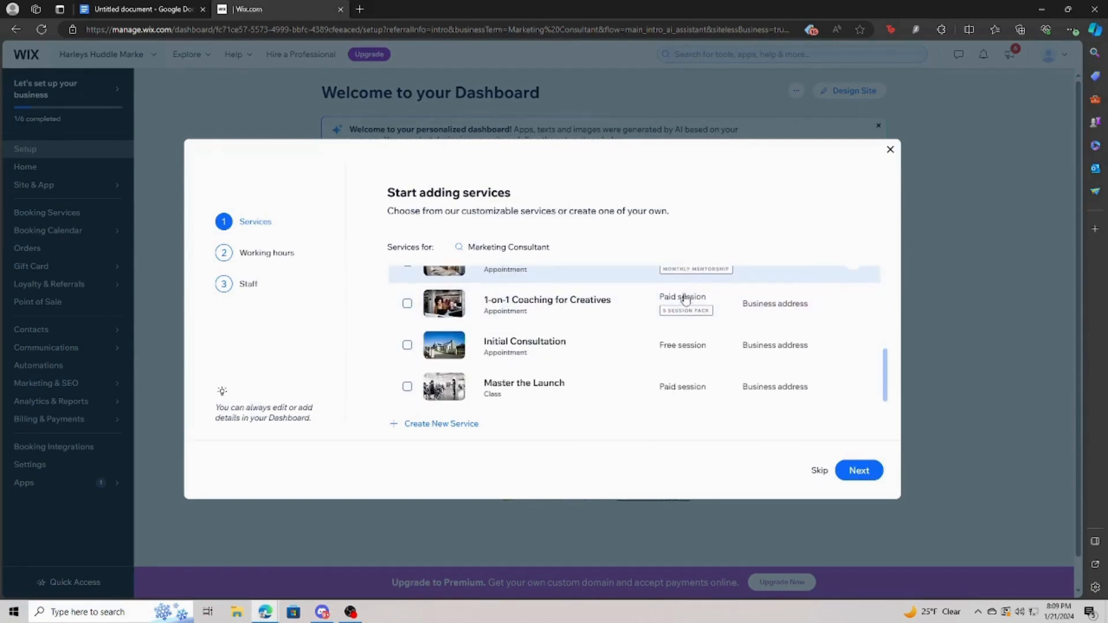
click(427, 89)
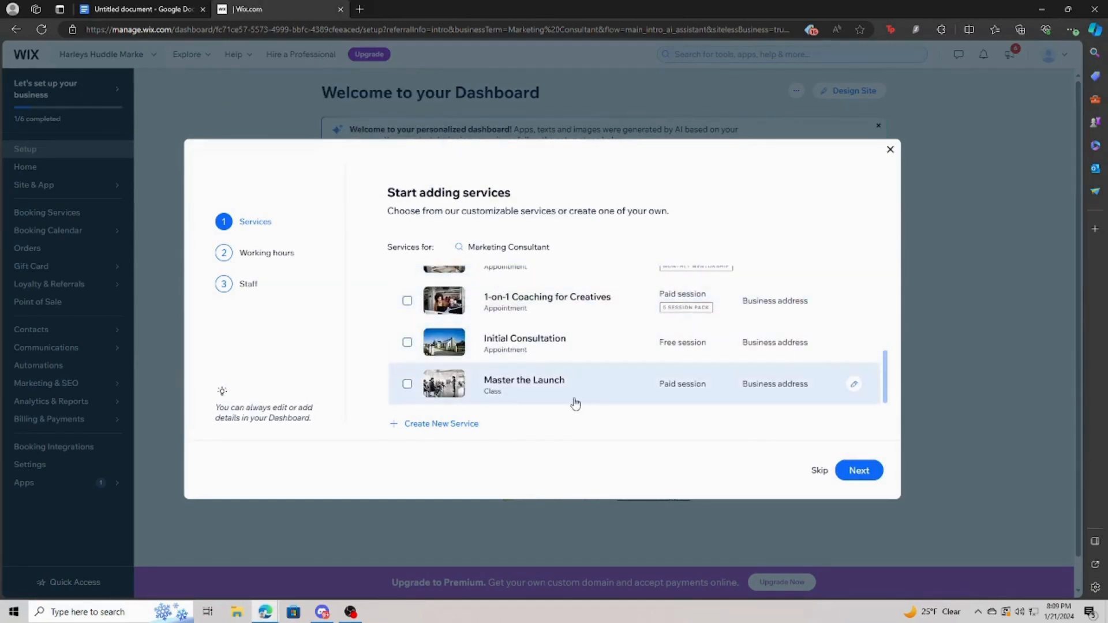
scroll(576, 404, up, 5)
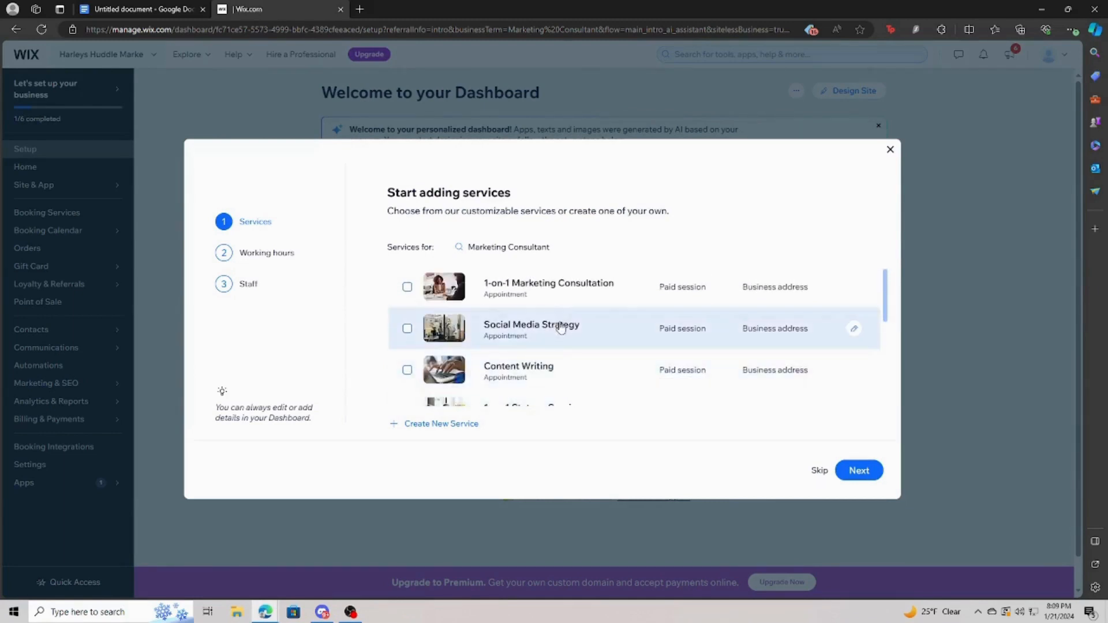
Step: Add the Social Media Strategy, Content Writing and 1-on-1 Stategy Session services and continue to the working hours
click(407, 329)
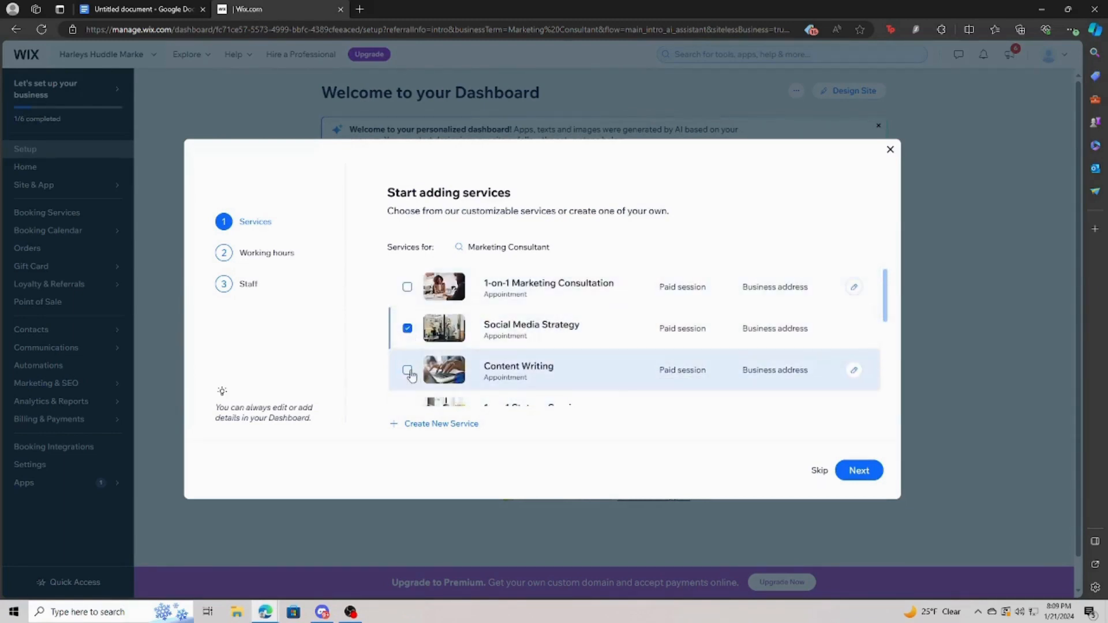
click(407, 370)
scroll(448, 296, down, 1)
scroll(447, 296, down, 2)
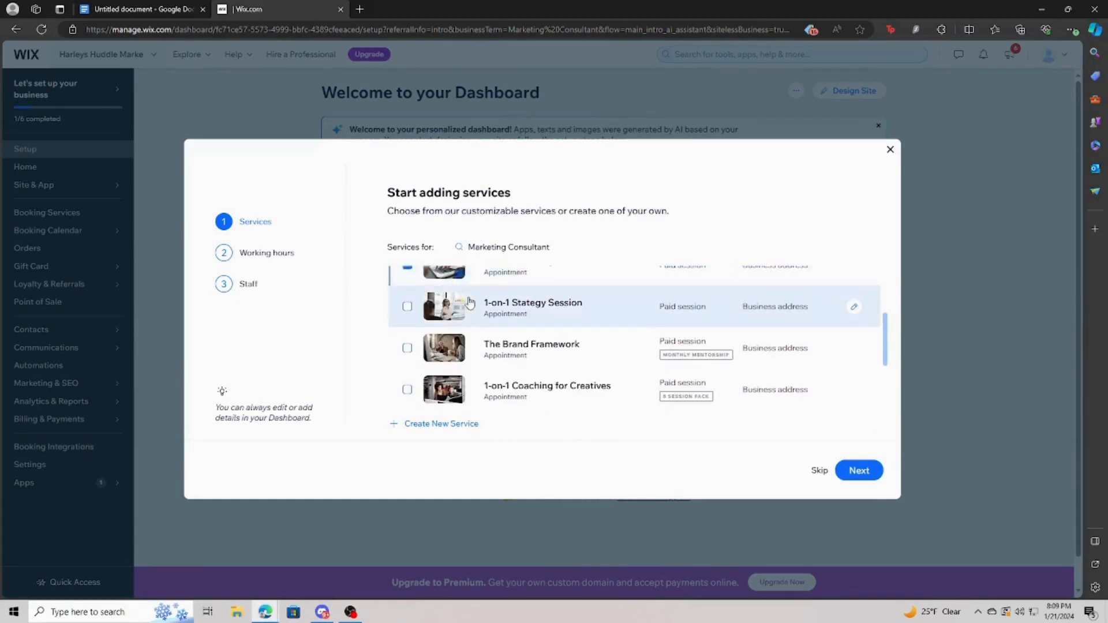
click(408, 286)
scroll(408, 291, down, 2)
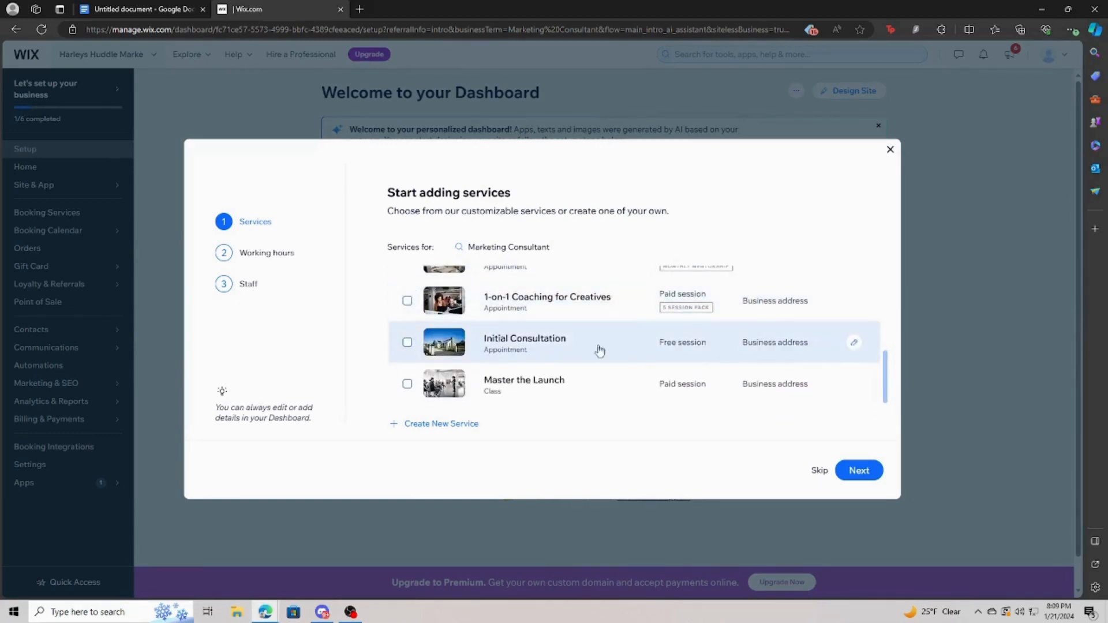
click(858, 470)
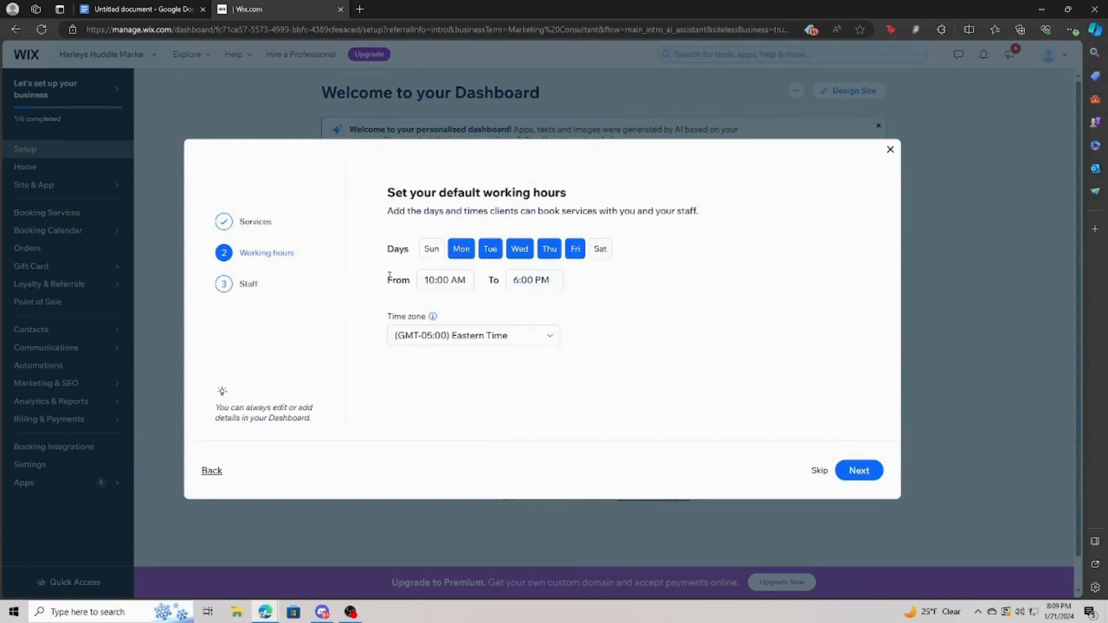
Step: Keep the default working hours, enter the staff member's name and e-mail, and finish the setup wizard to return to the dashboard
click(853, 470)
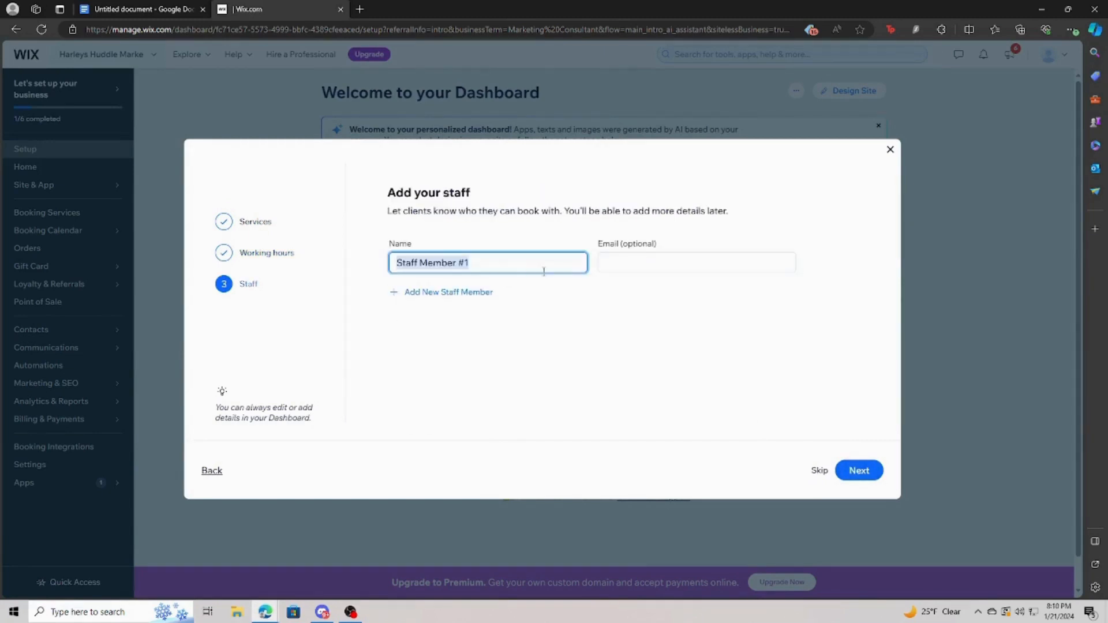
click(638, 261)
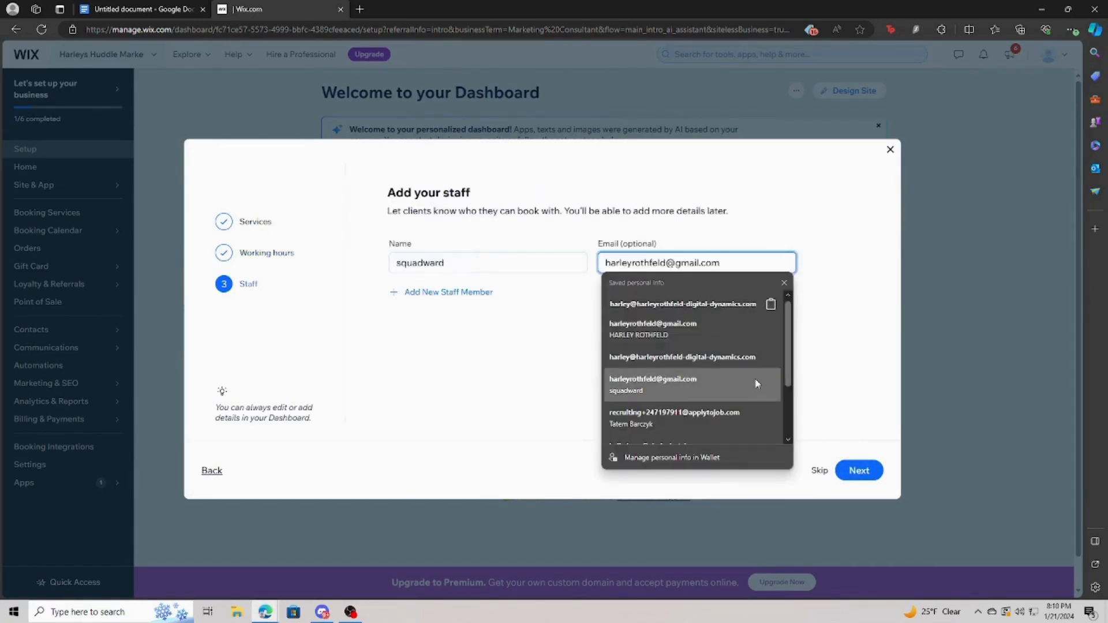
click(750, 330)
click(859, 471)
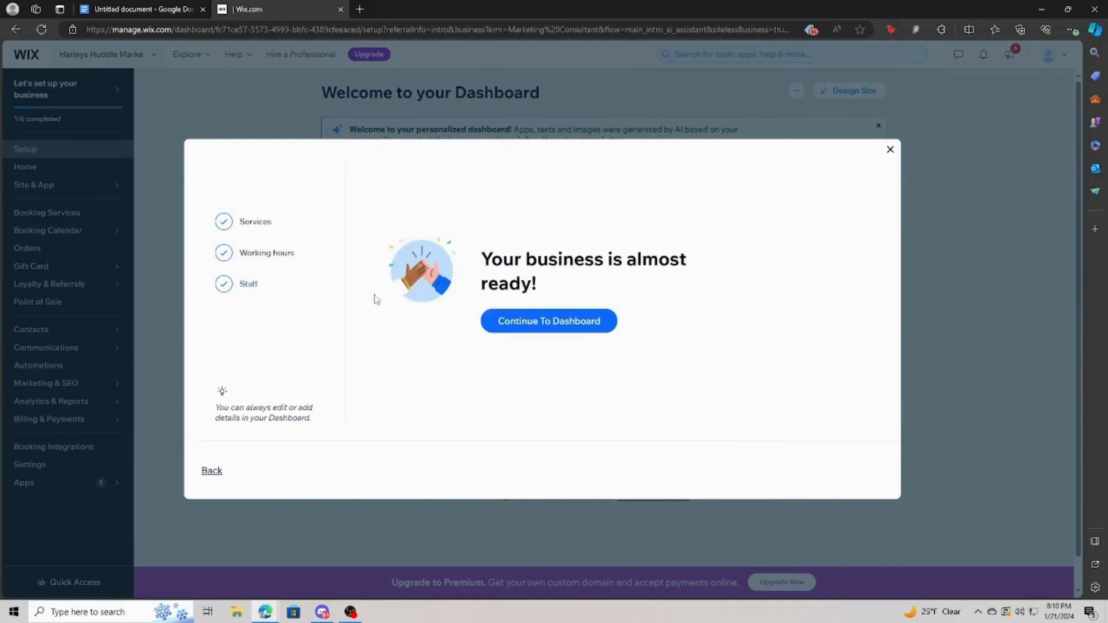
click(549, 319)
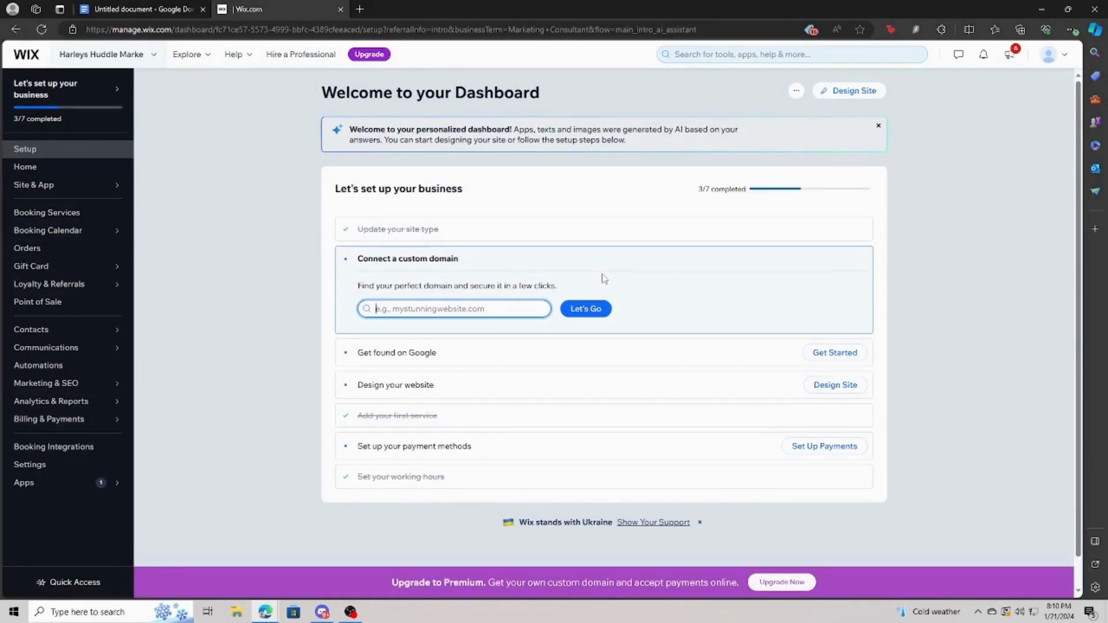
Step: Check the availability of the custom domain harleys-huddle-marketing-in-motion.com and look at the SEO setup before returning to the dashboard
text(harleys-huddle-marketing-in-motion)
click(609, 309)
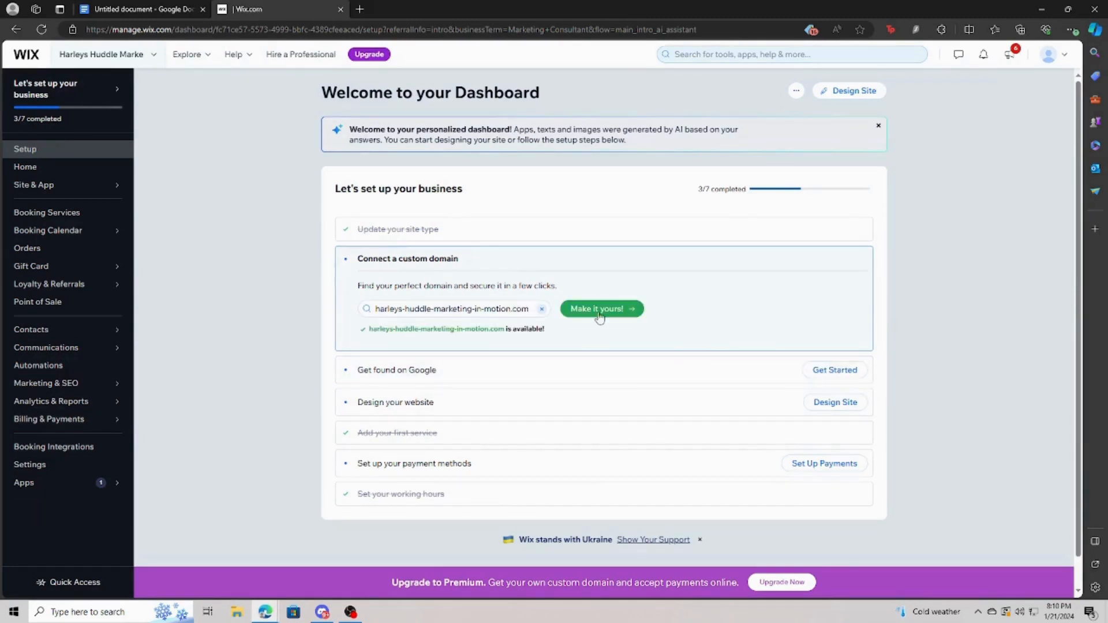
click(523, 374)
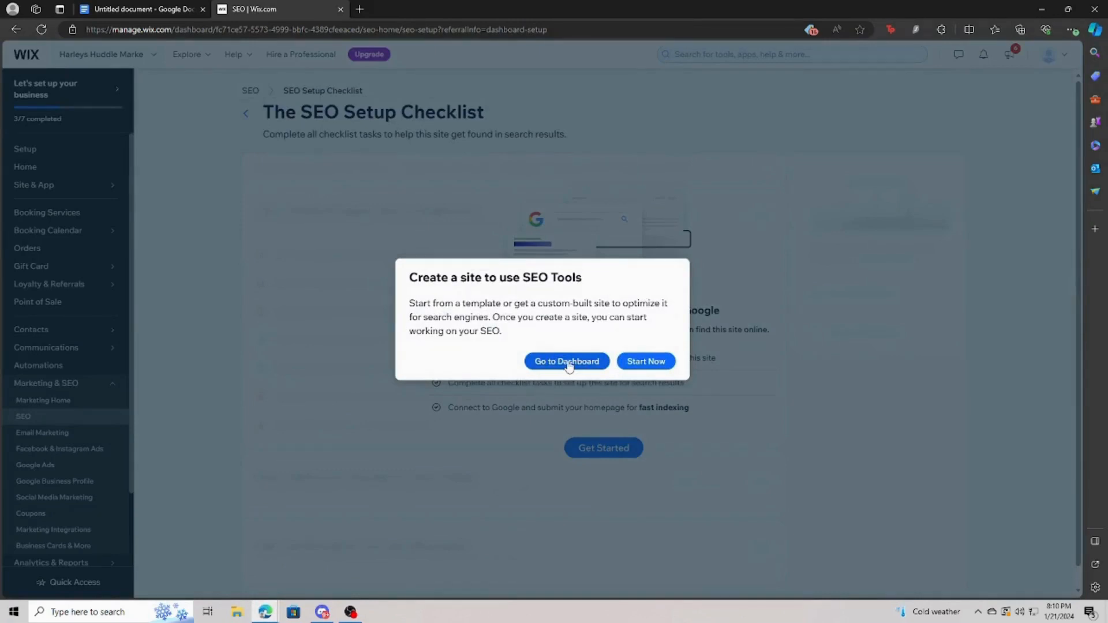
click(568, 363)
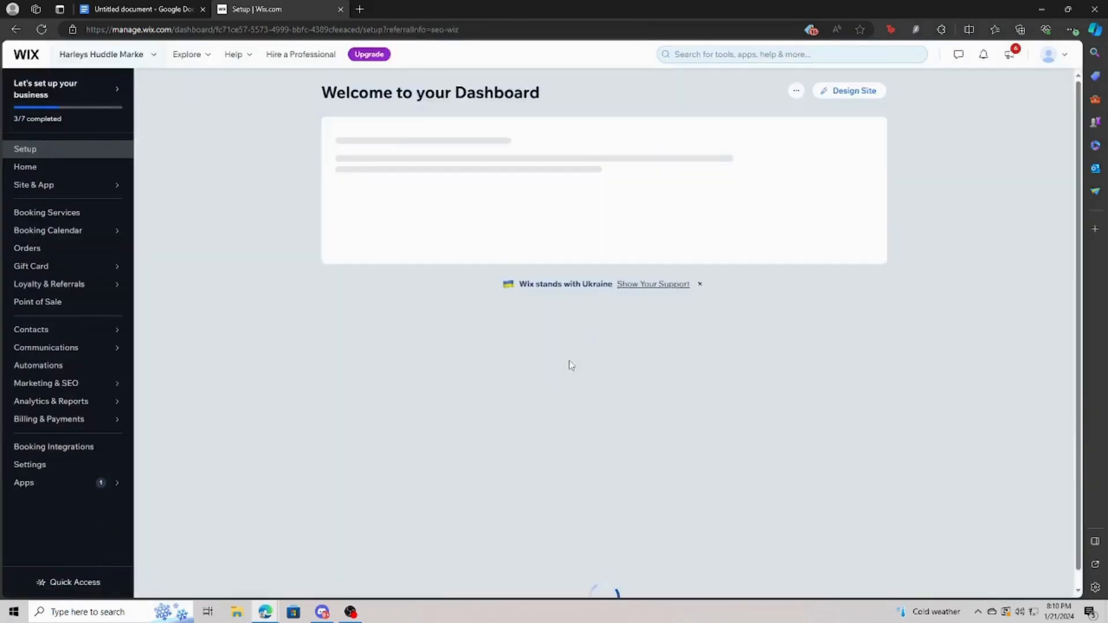
Step: Start the website design by letting Wix create the site, and accept the prefilled business info
click(575, 387)
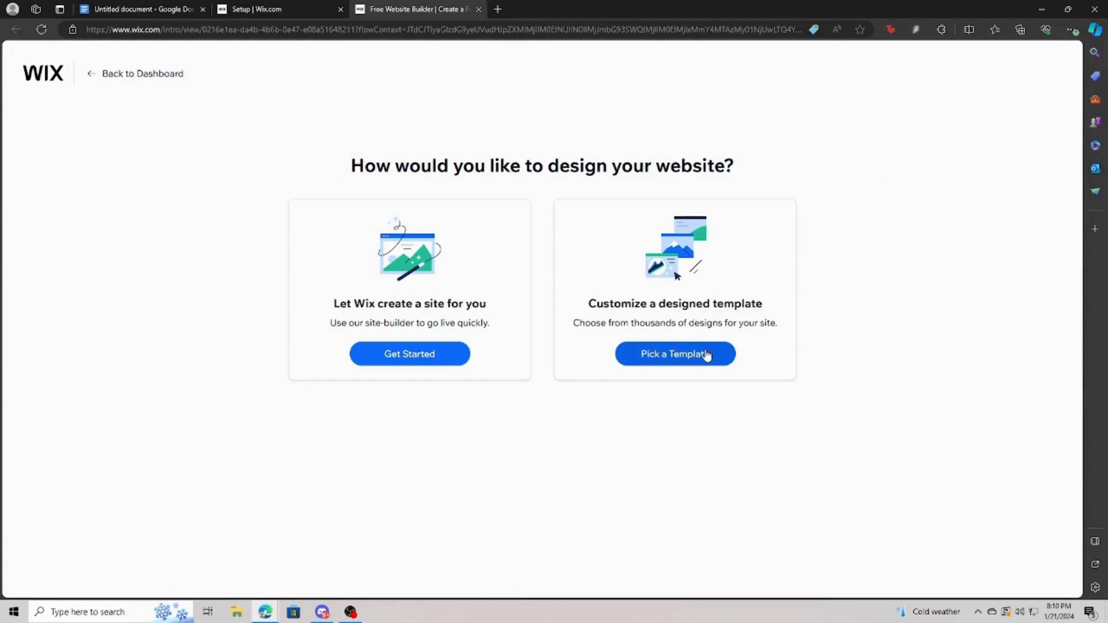
click(437, 358)
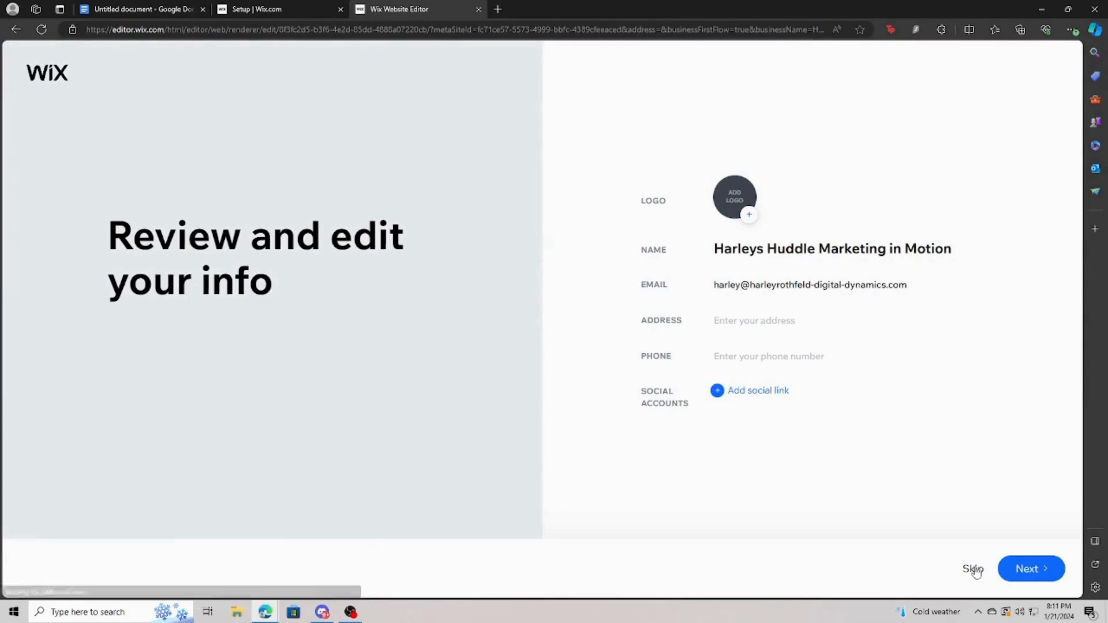
click(1039, 570)
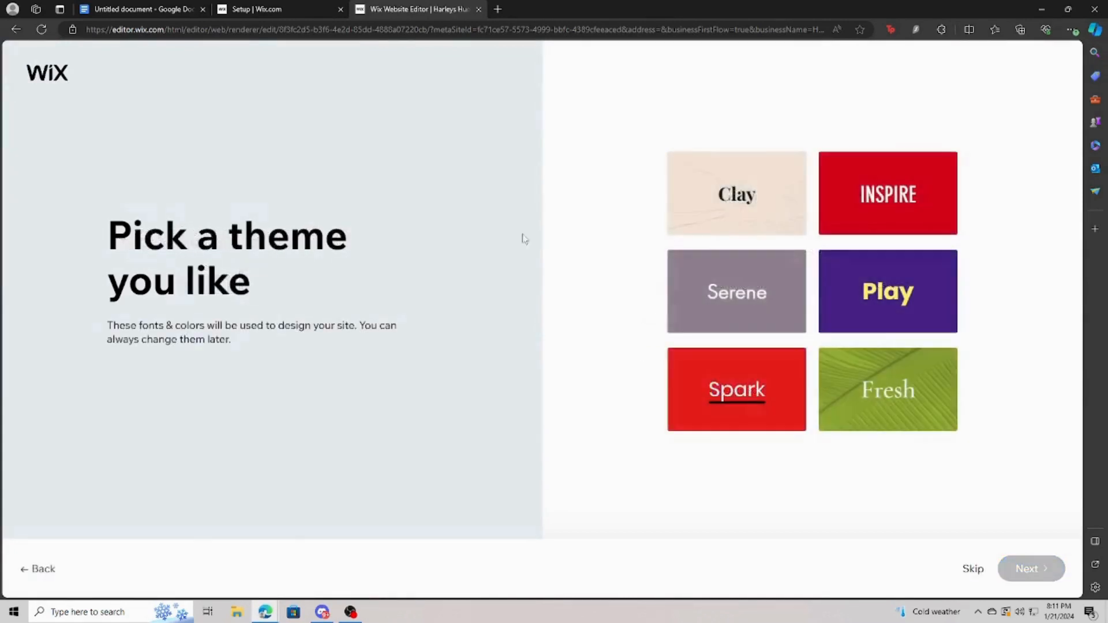
Step: Choose the Inspire theme and the homepage design with the welcome title beside the meeting photo
click(905, 224)
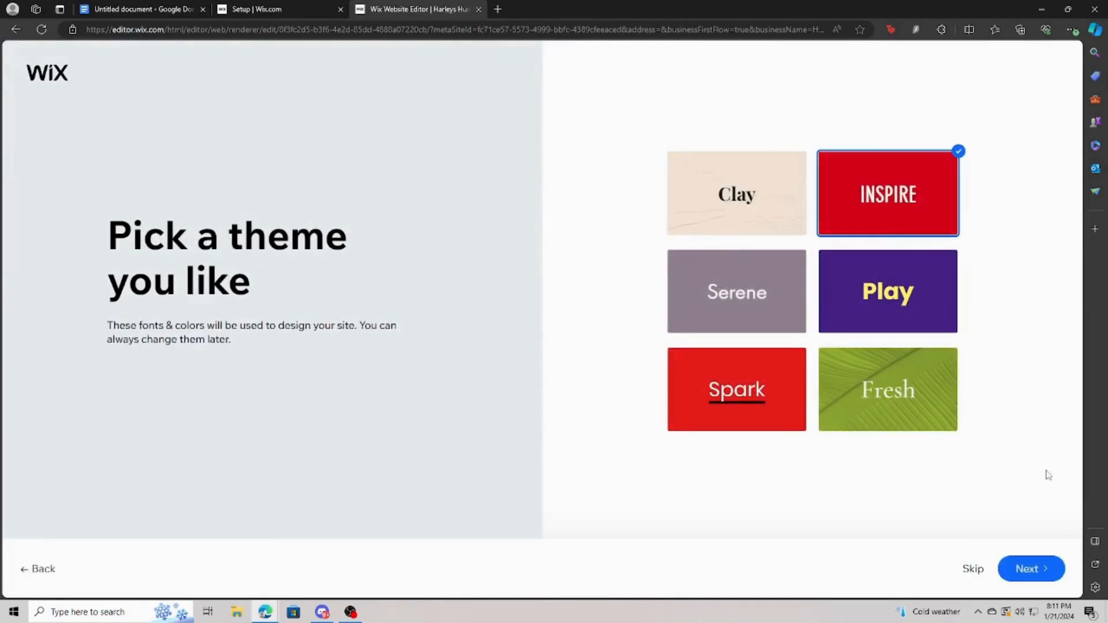
click(1031, 570)
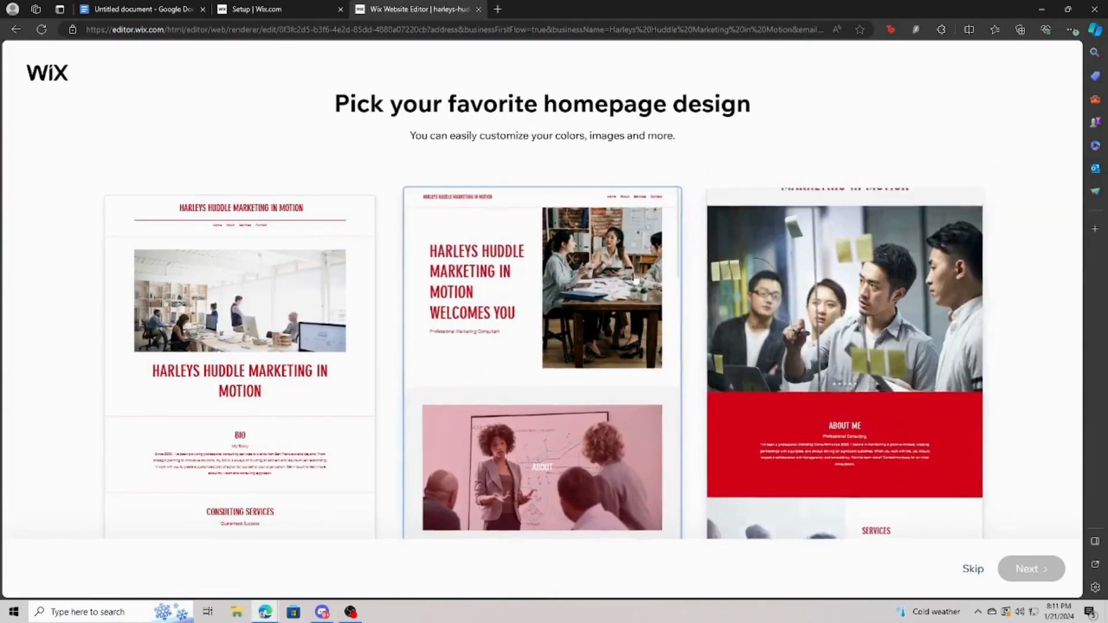
click(601, 289)
click(1042, 579)
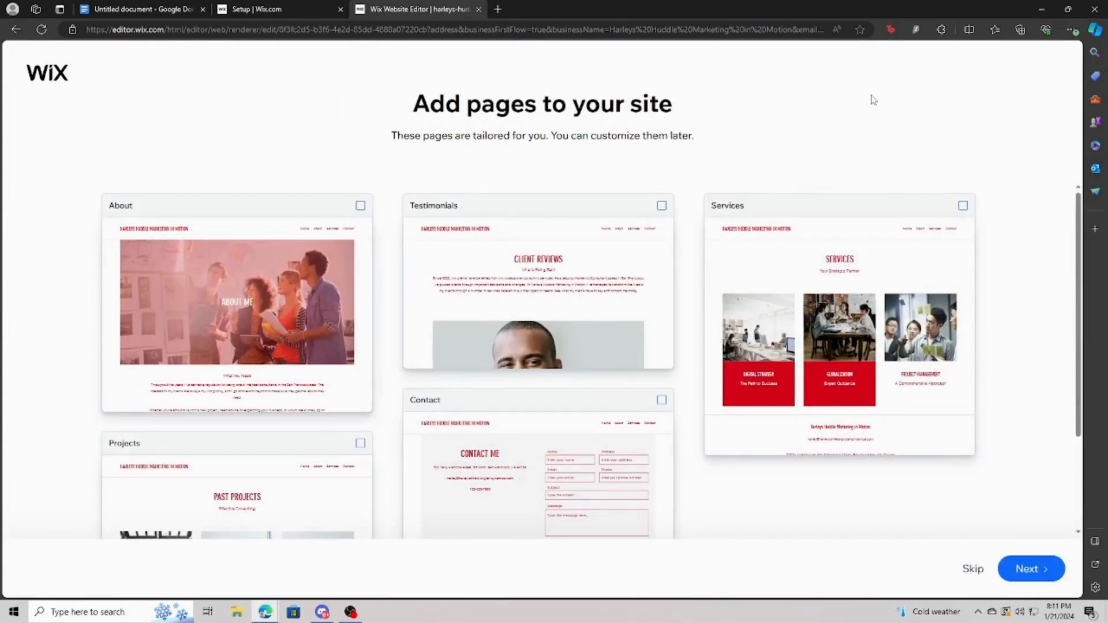
Step: Add the About, Testimonials, Services, Contact and Projects pages and finish creating the site
click(360, 206)
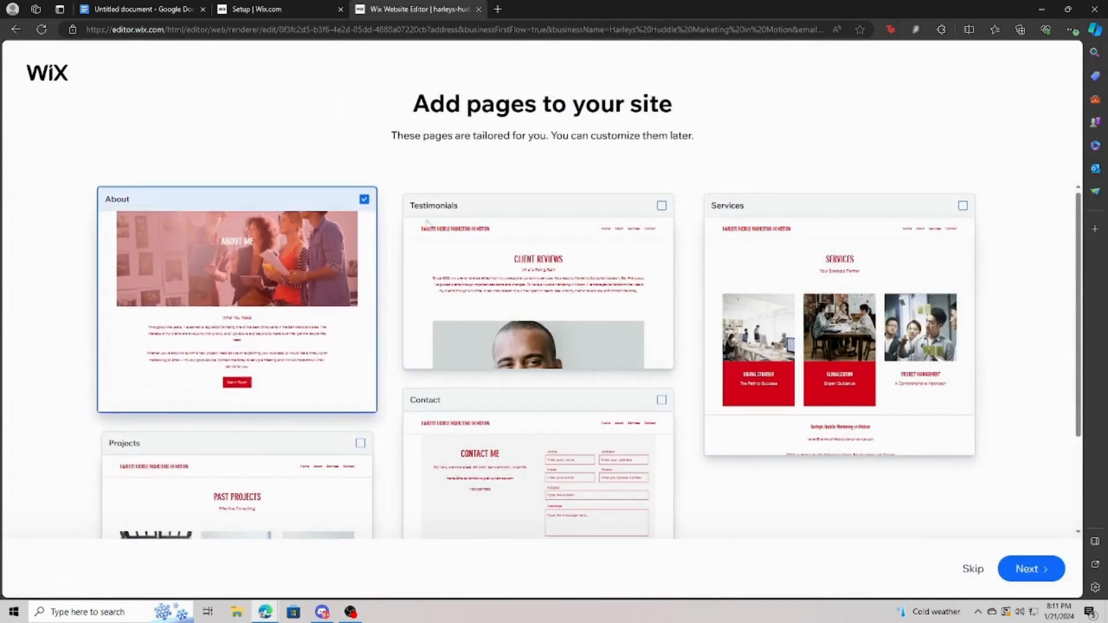
click(666, 203)
click(963, 205)
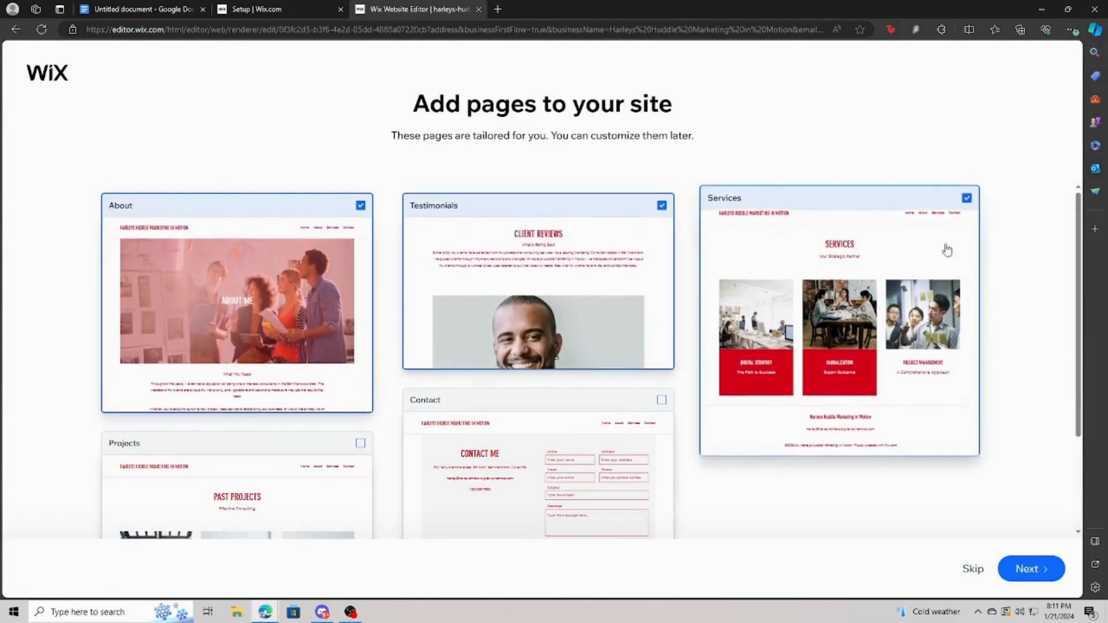
click(663, 399)
click(360, 443)
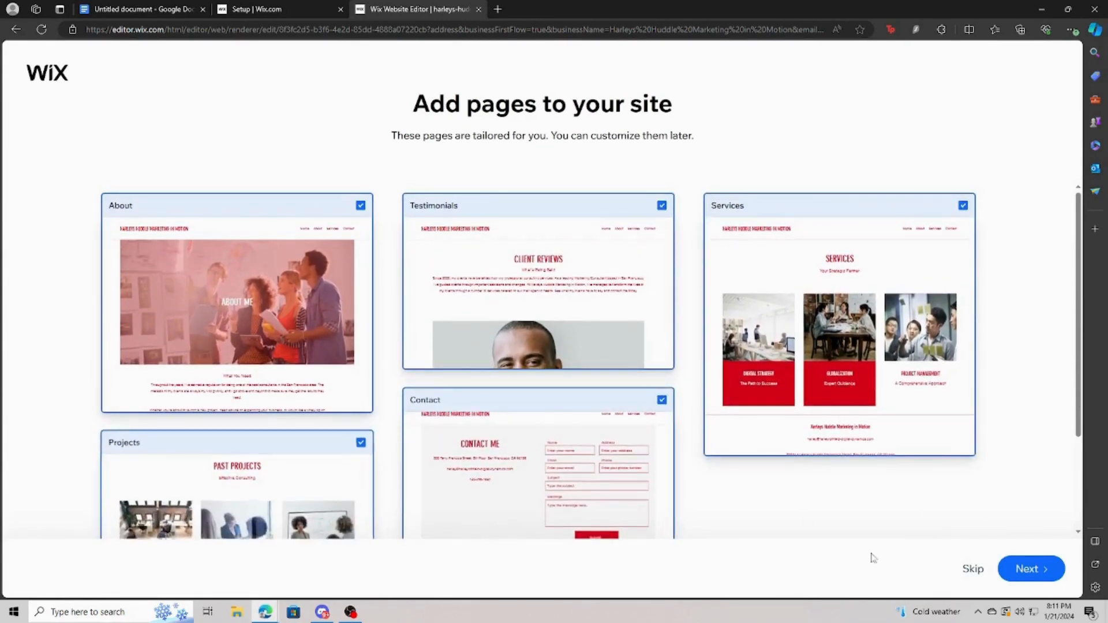
click(1048, 572)
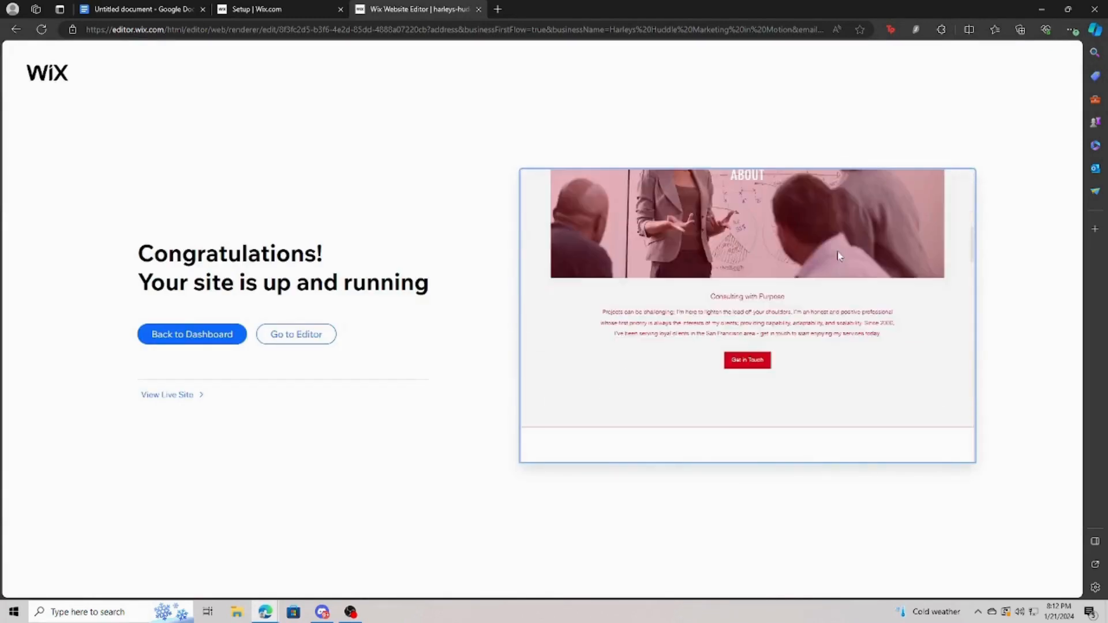
Step: Go to the site's editor and open the homepage Welcome section for quick editing
click(300, 334)
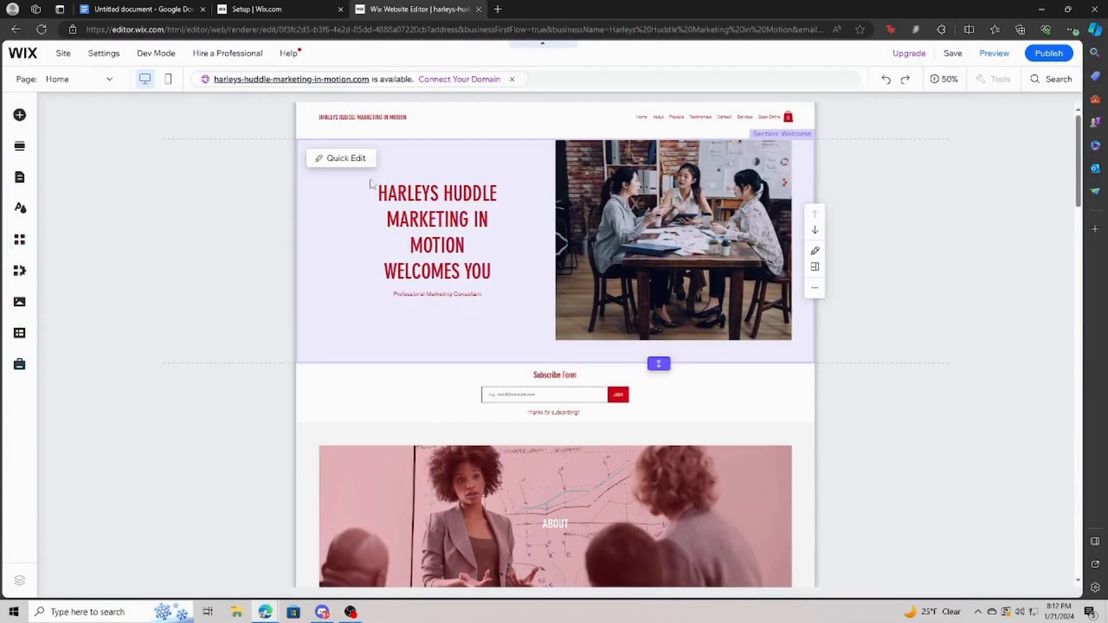
click(364, 163)
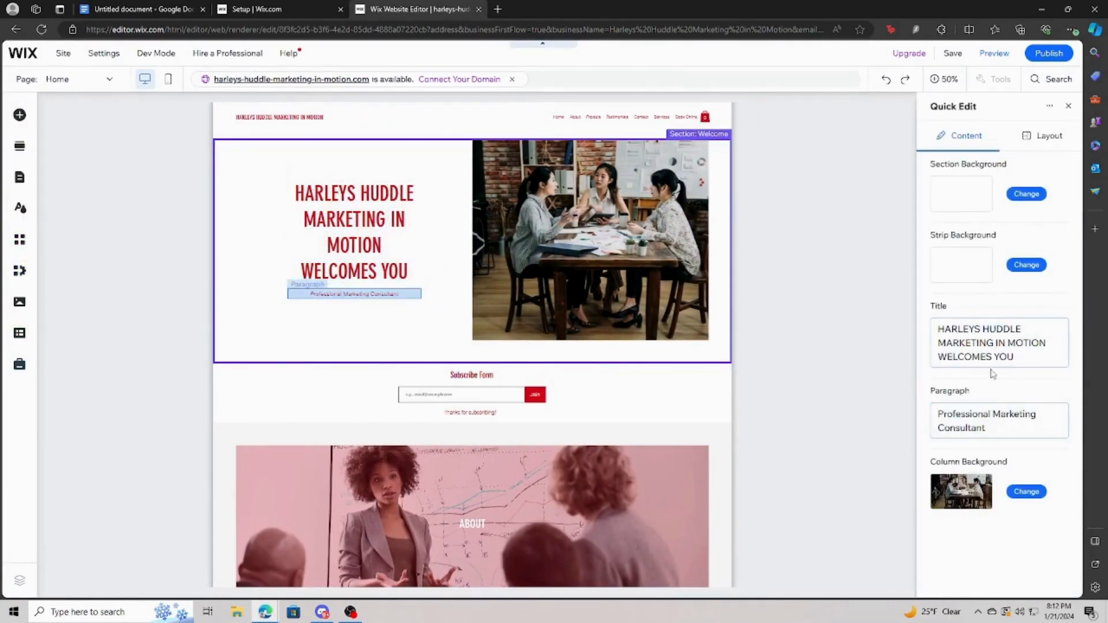